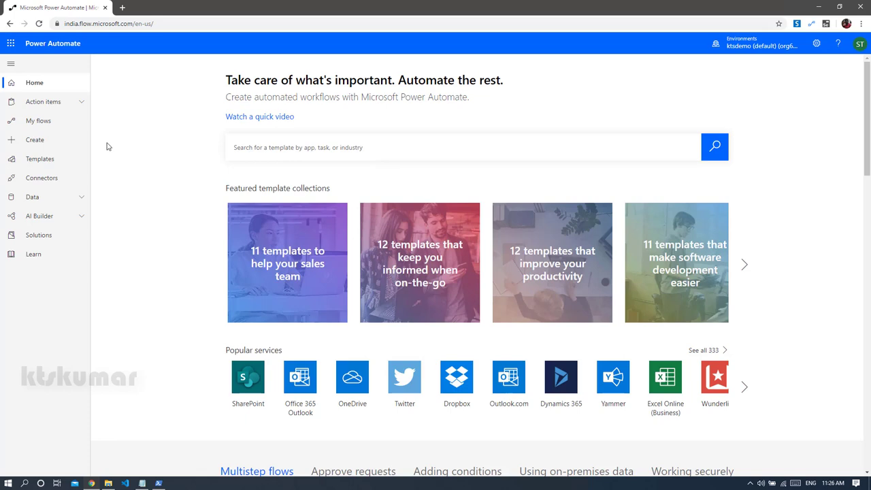
Step: Go to the My flows page to list the existing flows
{"action": "left_click", "coordinate": [36, 123]}
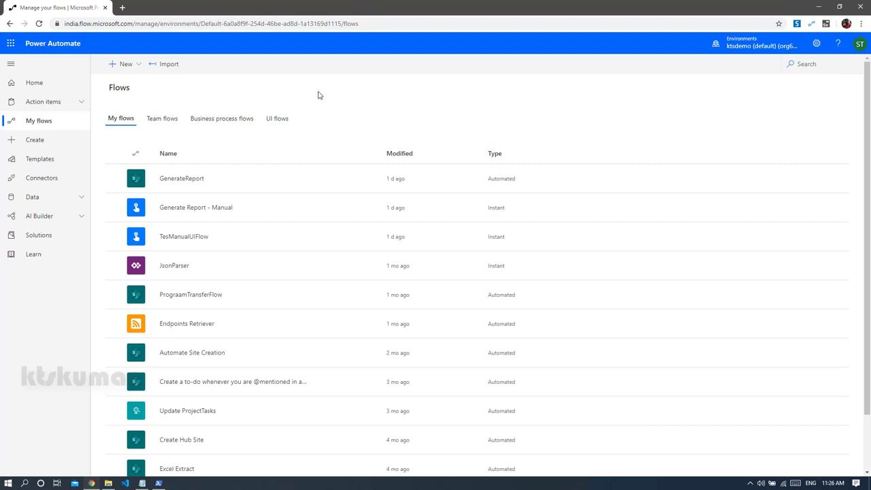
Step: Filter to UI flows and start a new UI flow
{"action": "left_click", "coordinate": [277, 120]}
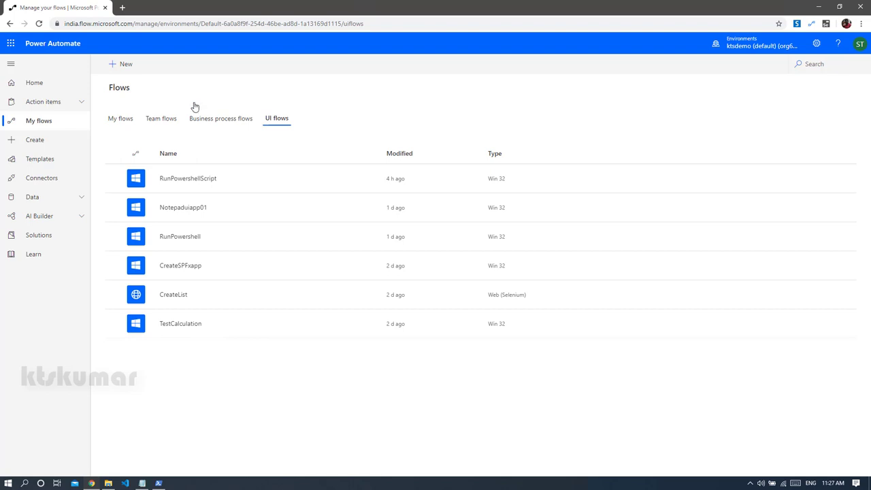
{"action": "left_click", "coordinate": [123, 65]}
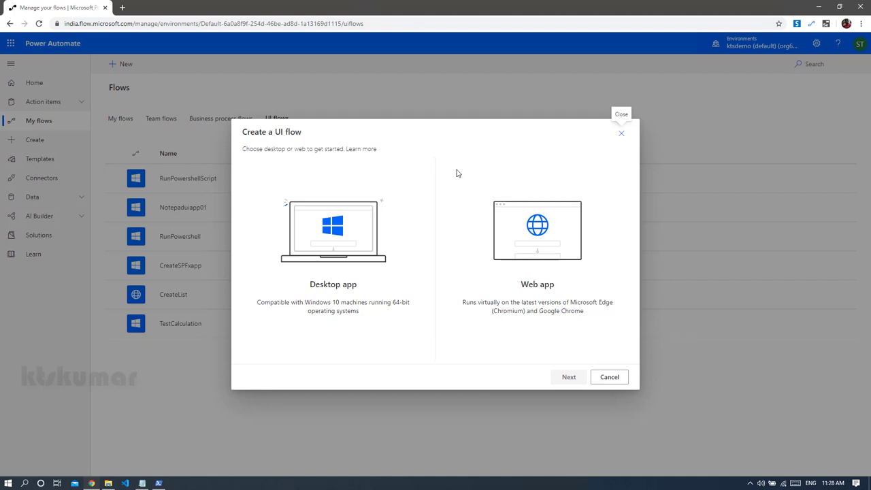
Step: Create a Desktop app UI flow named 'PowershellDemo' and proceed to its inputs setup
{"action": "left_click", "coordinate": [392, 249]}
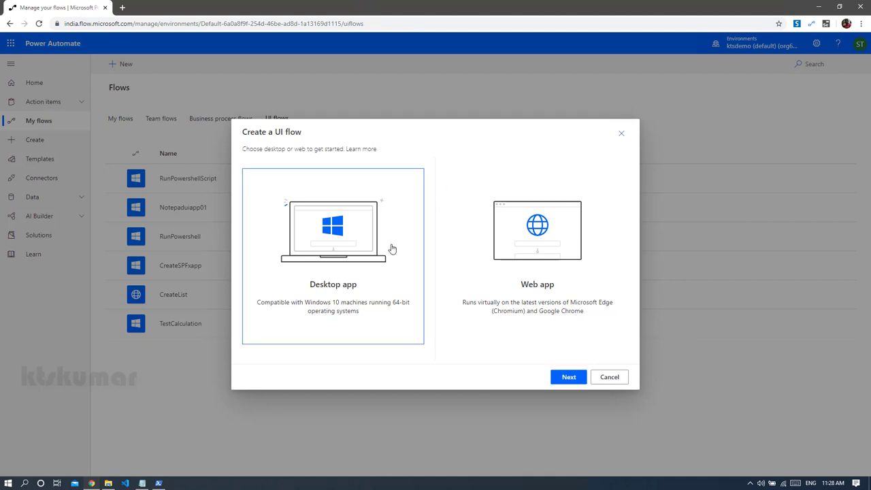
{"action": "left_click", "coordinate": [566, 377]}
{"action": "left_click", "coordinate": [537, 174]}
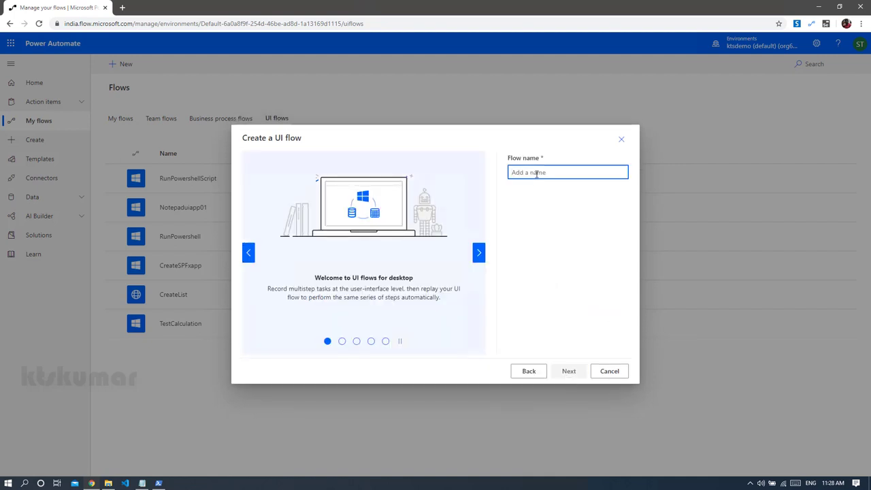
{"action": "type", "text": "PowershellDemo"}
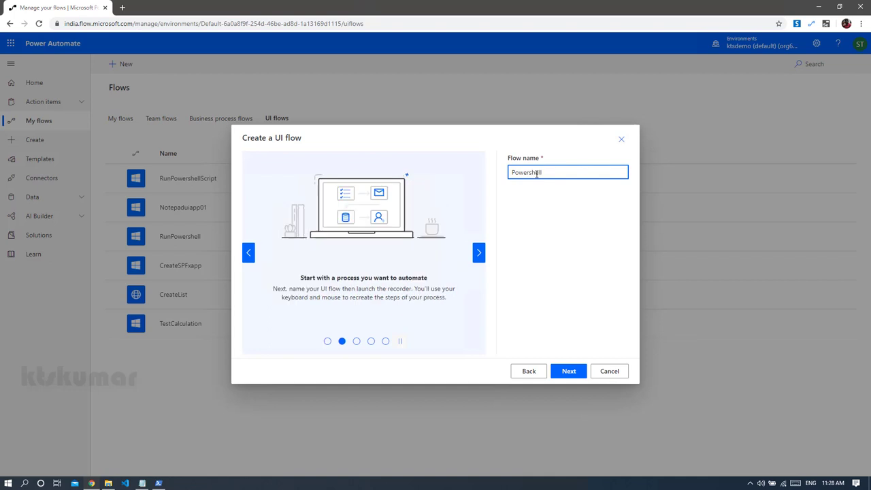
{"action": "left_click", "coordinate": [569, 376]}
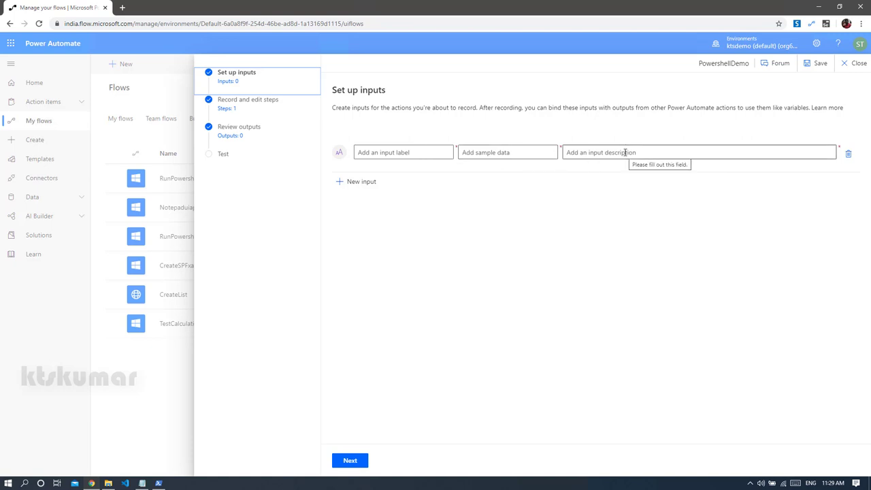
{"action": "key", "text": "alt+Tab"}
{"action": "left_click_drag", "start_coordinate": [461, 150], "coordinate": [83, 147]}
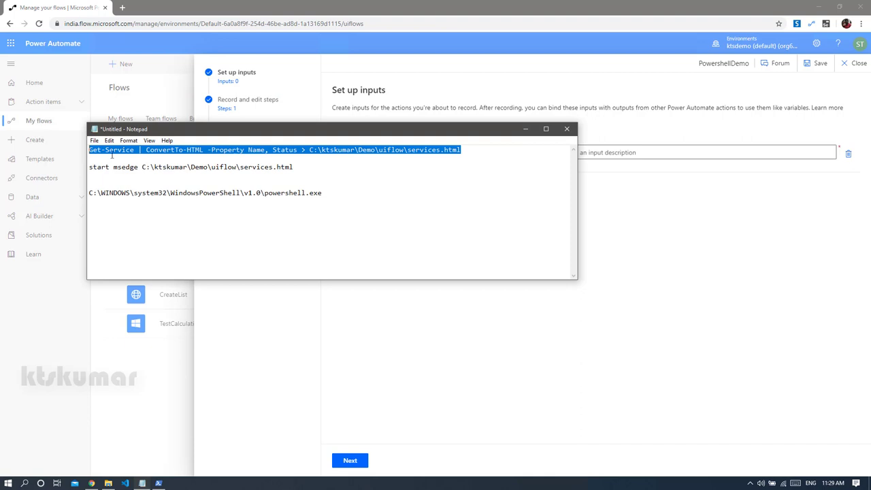
{"action": "left_click", "coordinate": [474, 150]}
{"action": "left_click_drag", "start_coordinate": [475, 150], "coordinate": [136, 149]}
{"action": "left_click", "coordinate": [184, 150]}
{"action": "left_click_drag", "start_coordinate": [304, 150], "coordinate": [85, 149]}
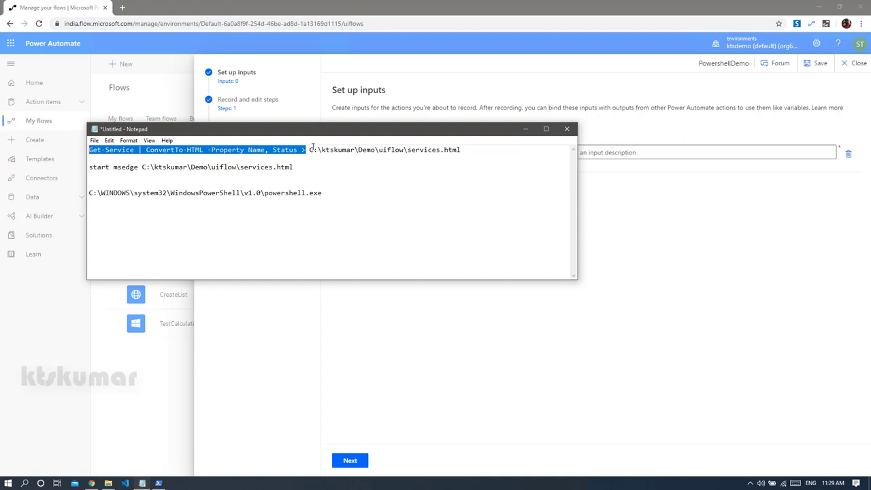
{"action": "left_click_drag", "start_coordinate": [311, 150], "coordinate": [407, 154]}
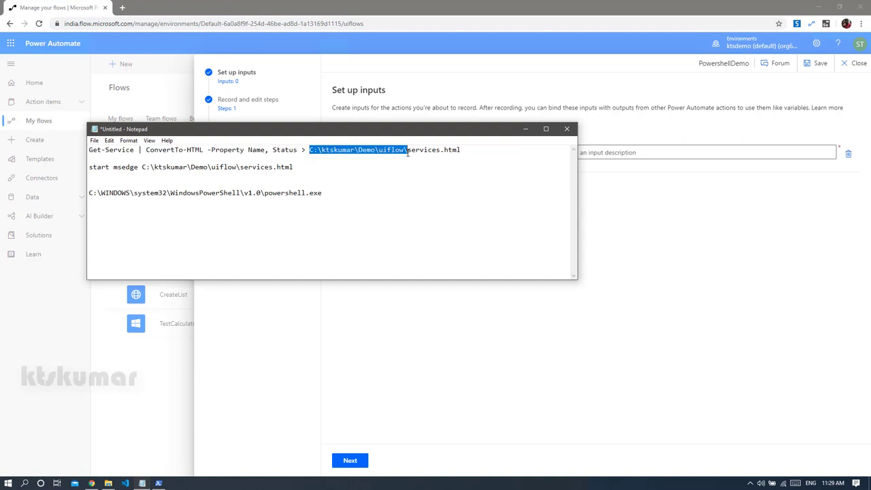
{"action": "left_click_drag", "start_coordinate": [468, 149], "coordinate": [406, 151]}
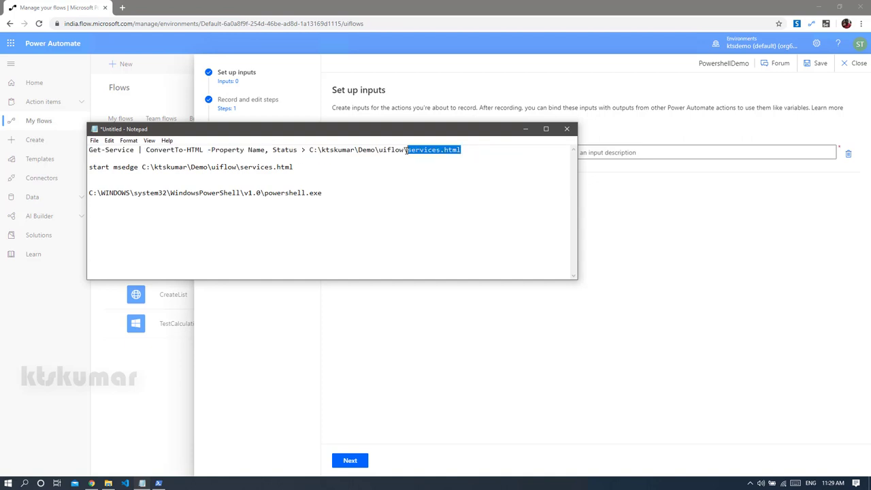
{"action": "left_click", "coordinate": [309, 167]}
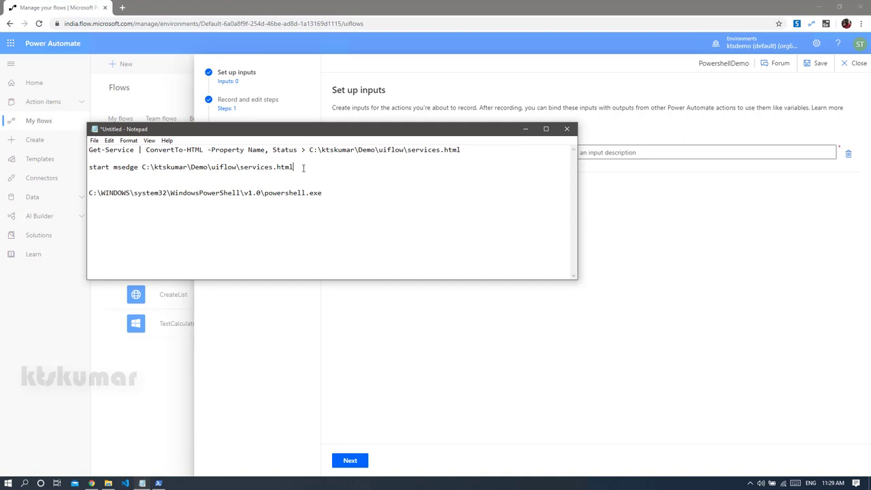
{"action": "left_click_drag", "start_coordinate": [306, 167], "coordinate": [87, 167]}
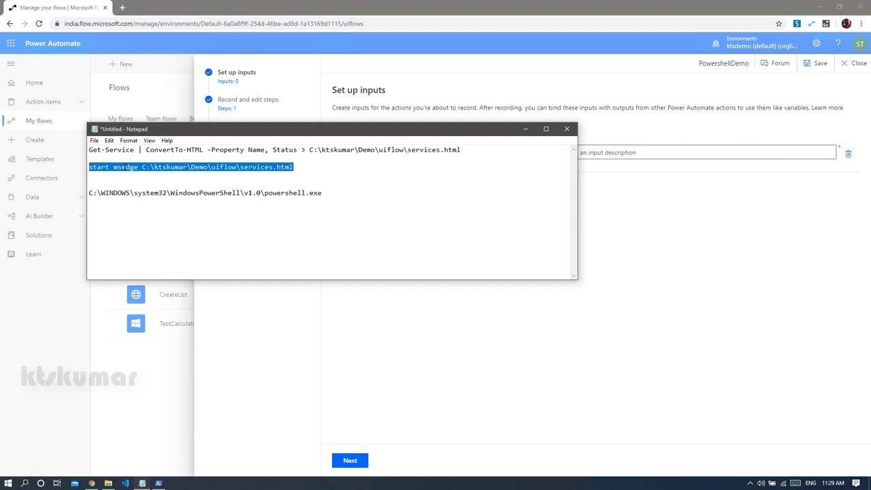
{"action": "left_click", "coordinate": [123, 166]}
{"action": "left_click", "coordinate": [469, 104]}
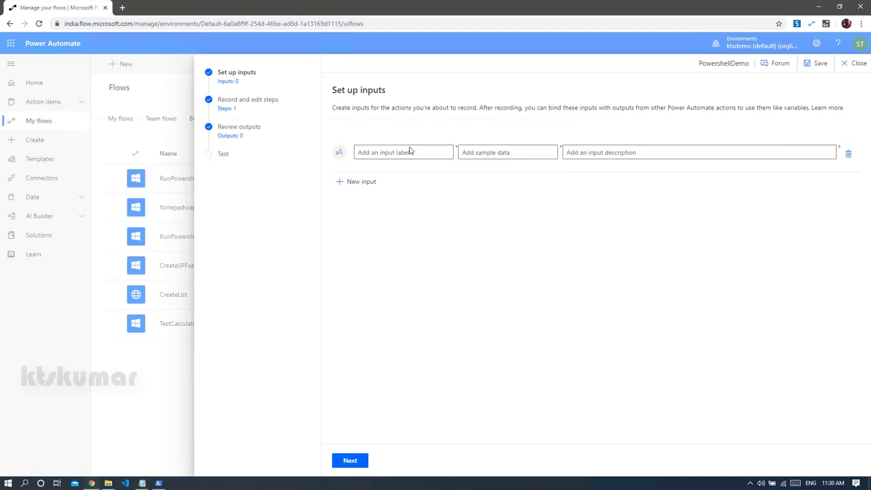
Step: Add three flow inputs labelled Command, FolderPath and FileName
{"action": "left_click", "coordinate": [408, 151]}
{"action": "type", "text": "Command"}
{"action": "key", "text": "Return"}
{"action": "type", "text": "Fo"}
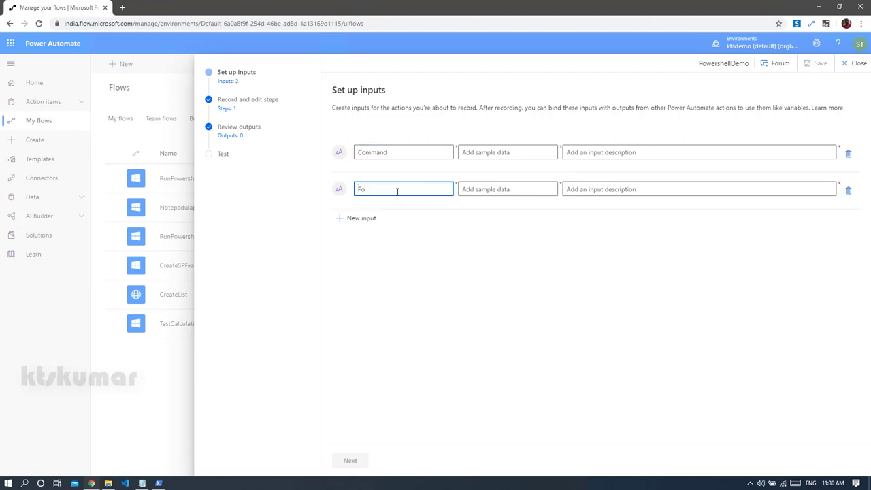
{"action": "type", "text": "lderPath"}
{"action": "key", "text": "Return"}
{"action": "type", "text": "FileName"}
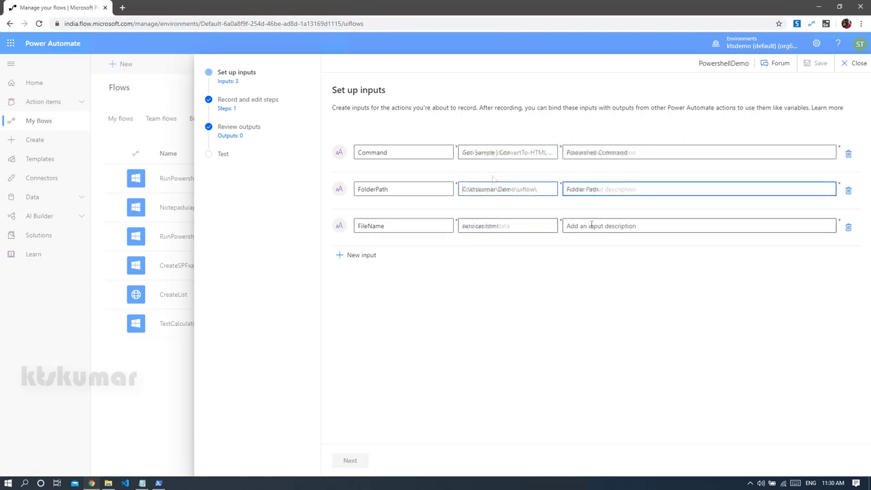
Step: Describe the FileName input as 'File Name' and continue to Record and edit steps
{"action": "left_click", "coordinate": [591, 225]}
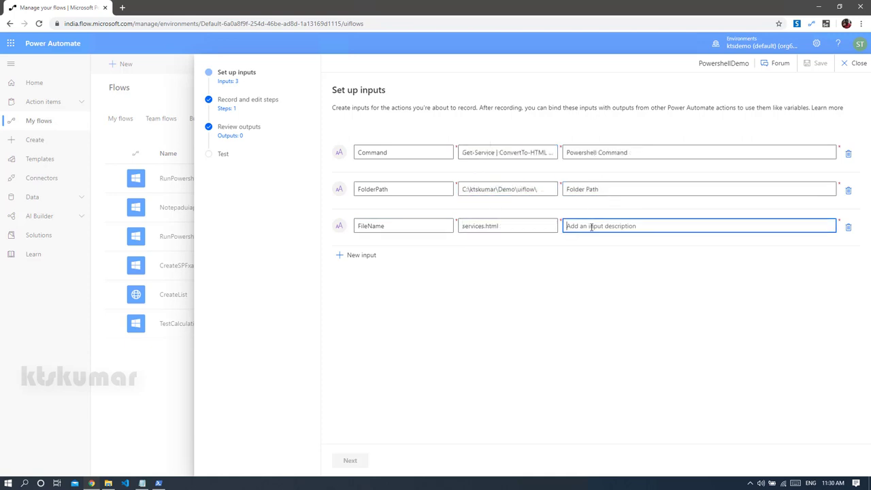
{"action": "type", "text": "File Name"}
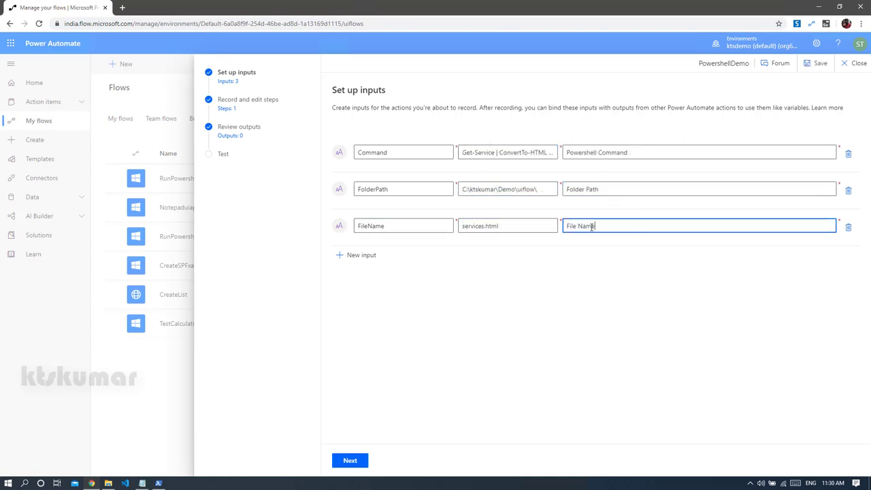
{"action": "left_click", "coordinate": [597, 278]}
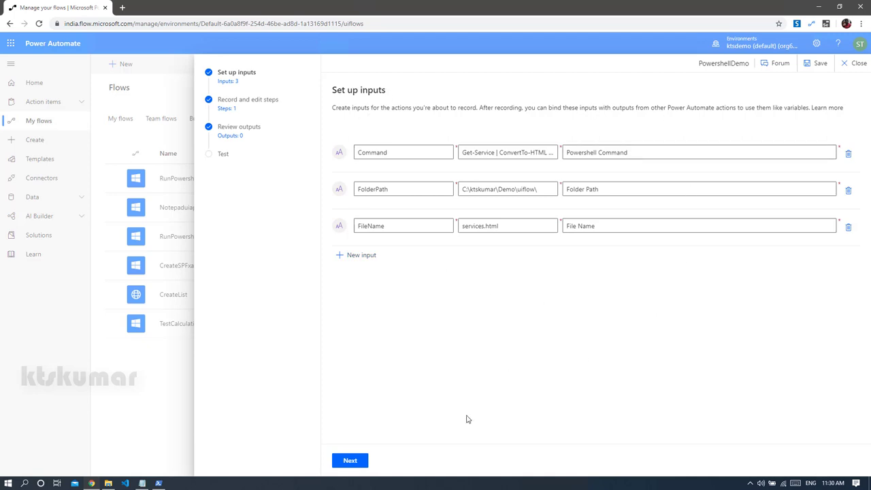
{"action": "left_click", "coordinate": [352, 461]}
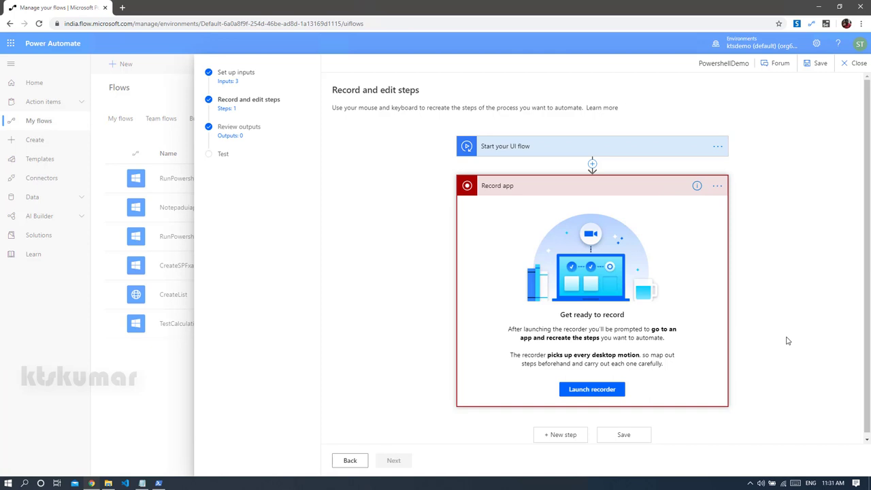
Step: Launch the desktop recorder, start recording, and focus a Windows PowerShell console
{"action": "left_click", "coordinate": [515, 152]}
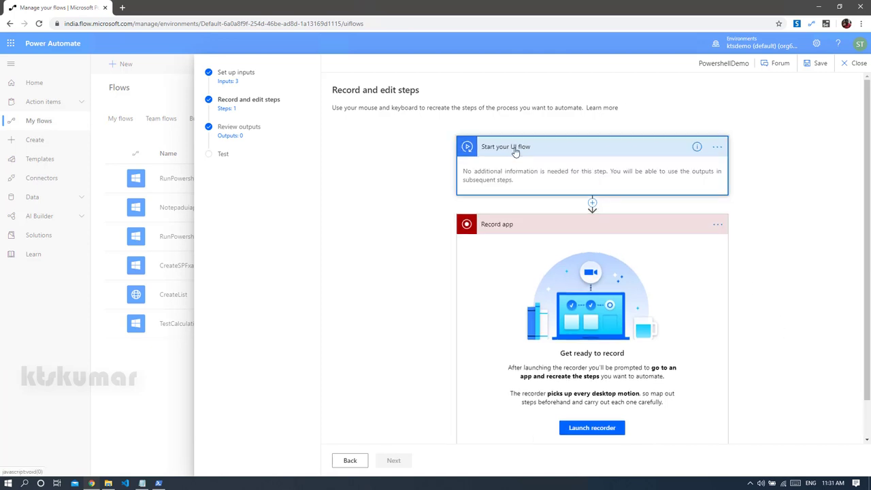
{"action": "left_click", "coordinate": [505, 234]}
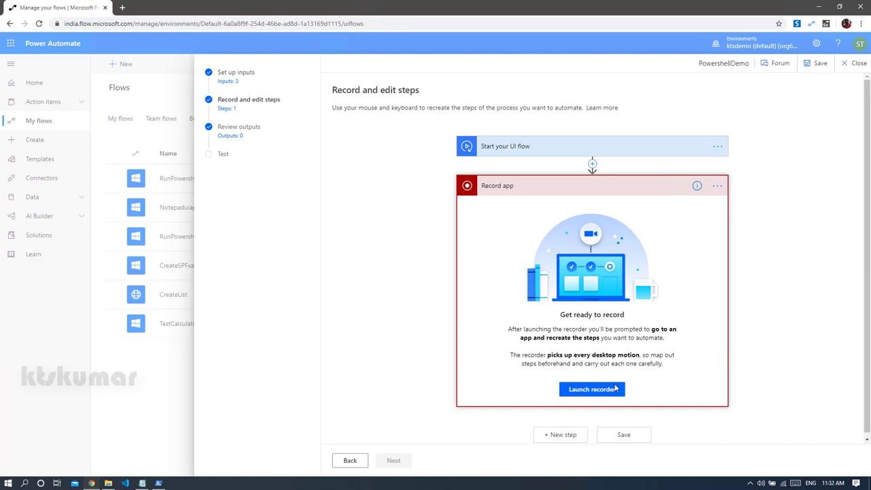
{"action": "left_click", "coordinate": [592, 389]}
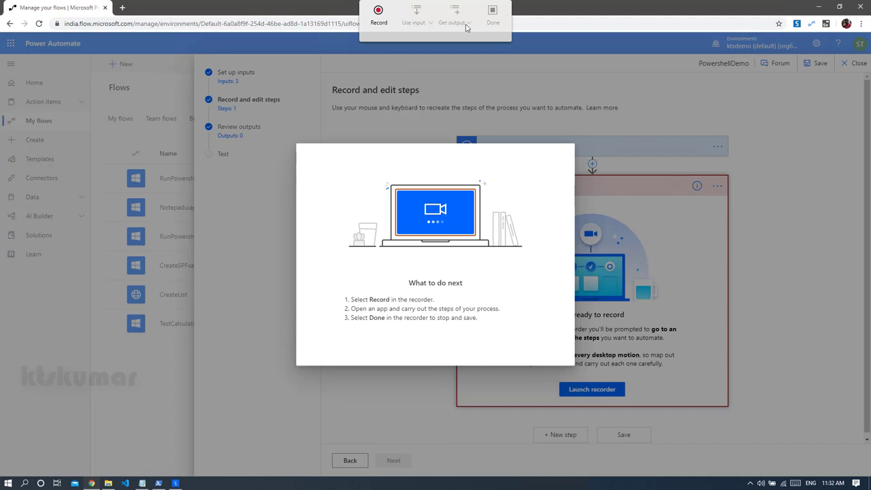
{"action": "left_click", "coordinate": [378, 15]}
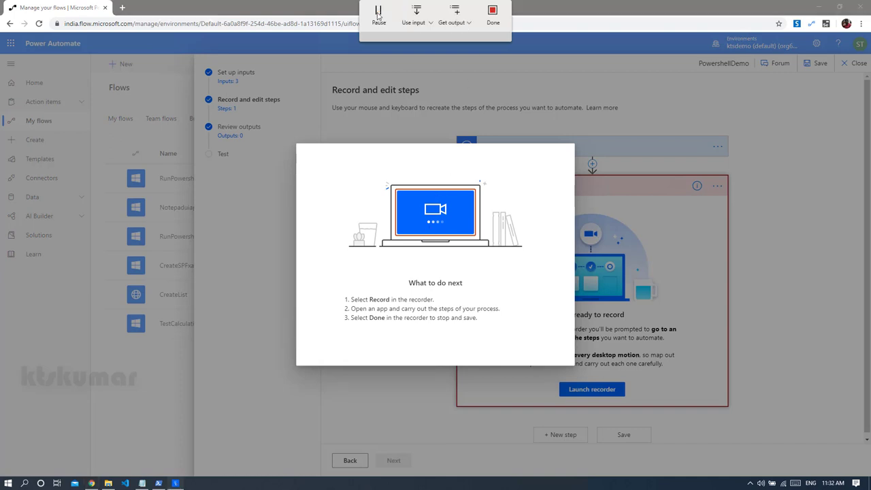
{"action": "left_click", "coordinate": [159, 483]}
{"action": "left_click", "coordinate": [169, 68]}
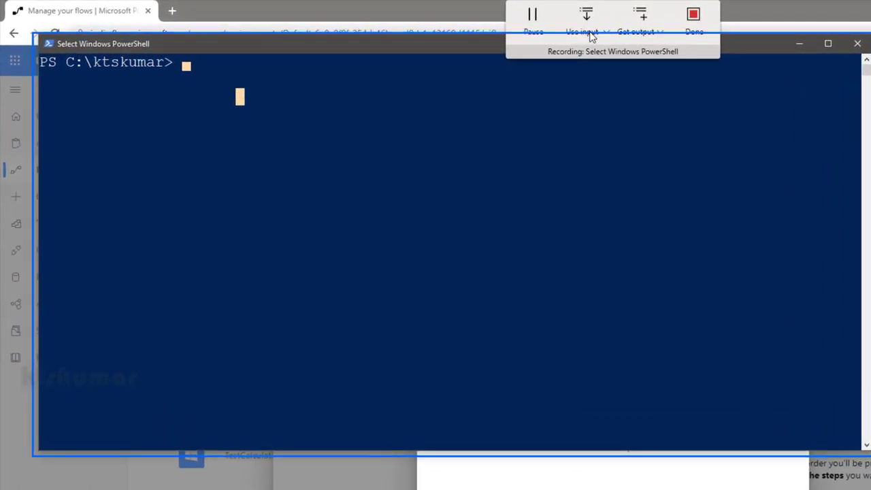
Step: Insert the Command, FolderPath and FileName inputs to build the services.html export command
{"action": "left_click", "coordinate": [590, 34]}
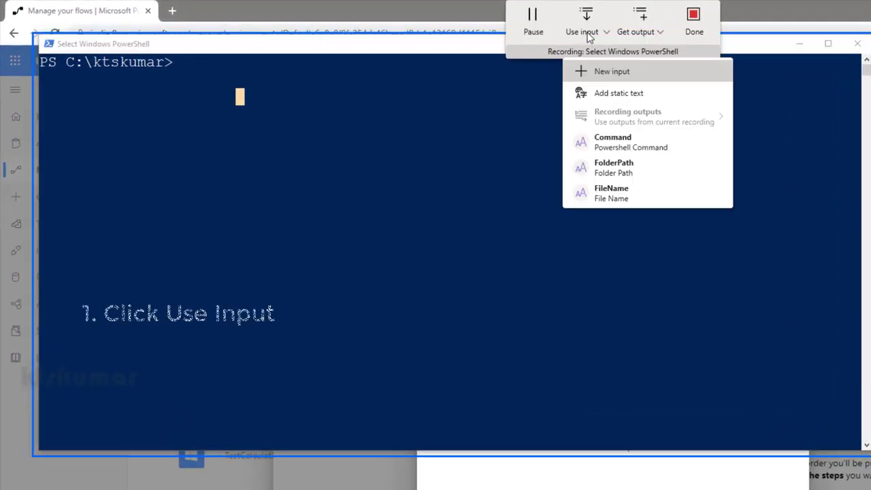
{"action": "left_click", "coordinate": [622, 142]}
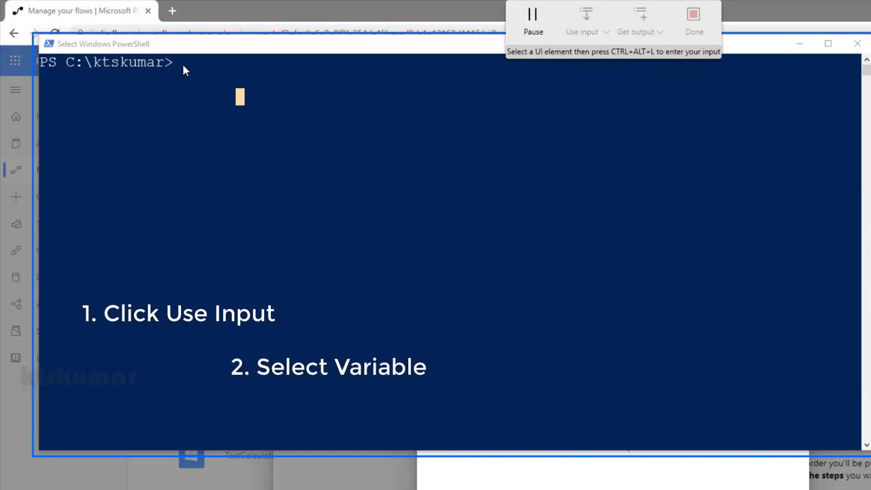
{"action": "key", "text": "ctrl+alt+l"}
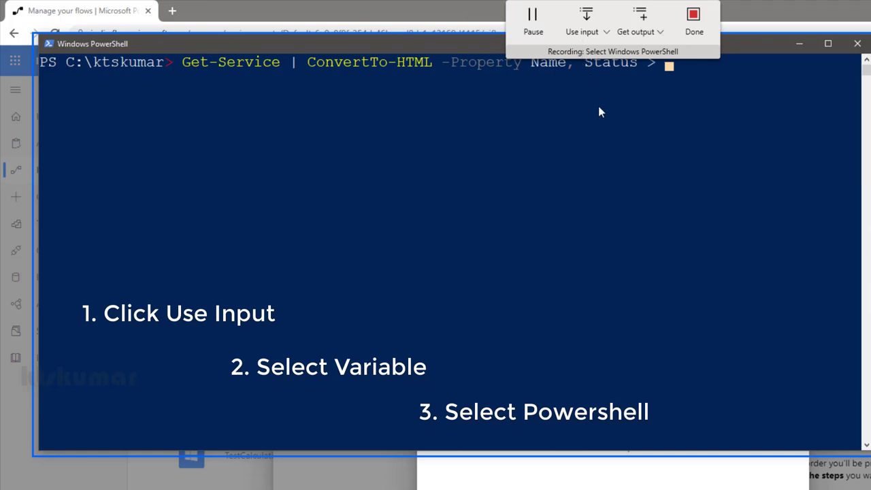
{"action": "left_click", "coordinate": [598, 34]}
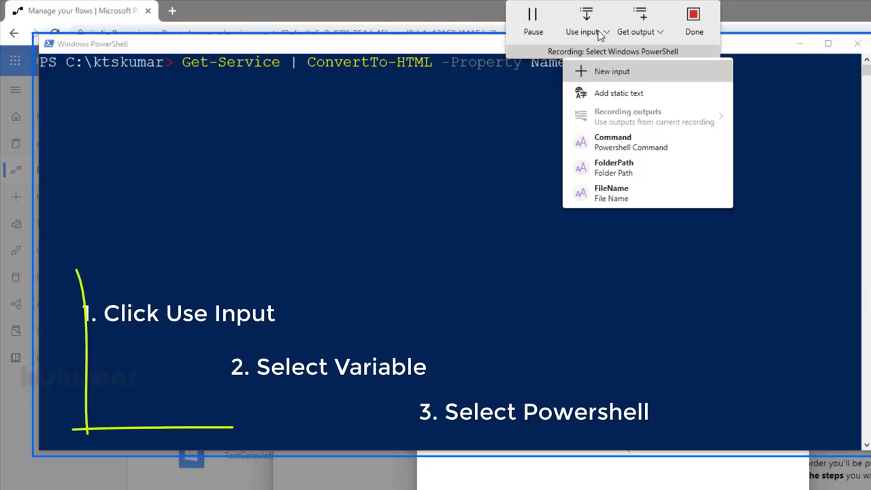
{"action": "left_click", "coordinate": [626, 170]}
{"action": "left_click", "coordinate": [703, 66]}
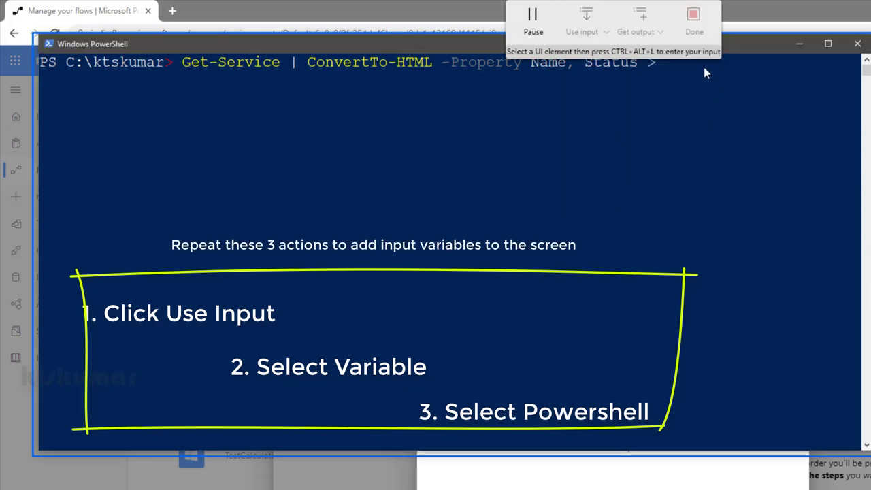
{"action": "key", "text": "ctrl+alt+l"}
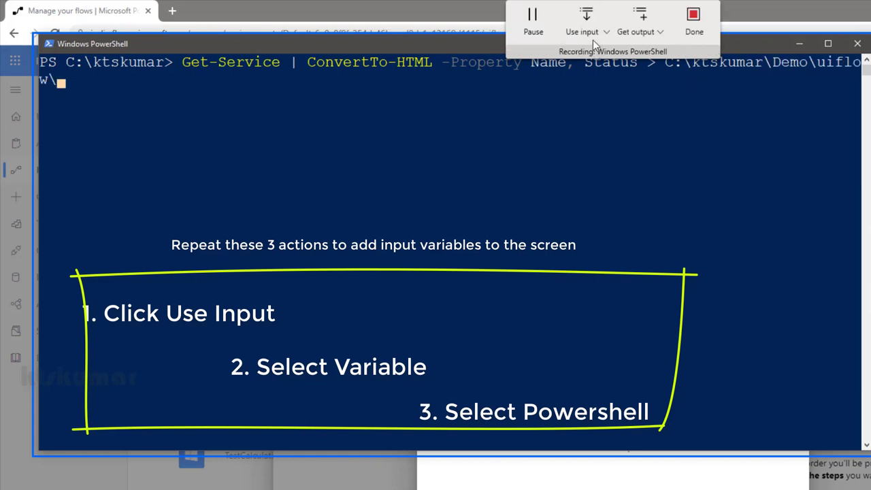
{"action": "left_click", "coordinate": [594, 33]}
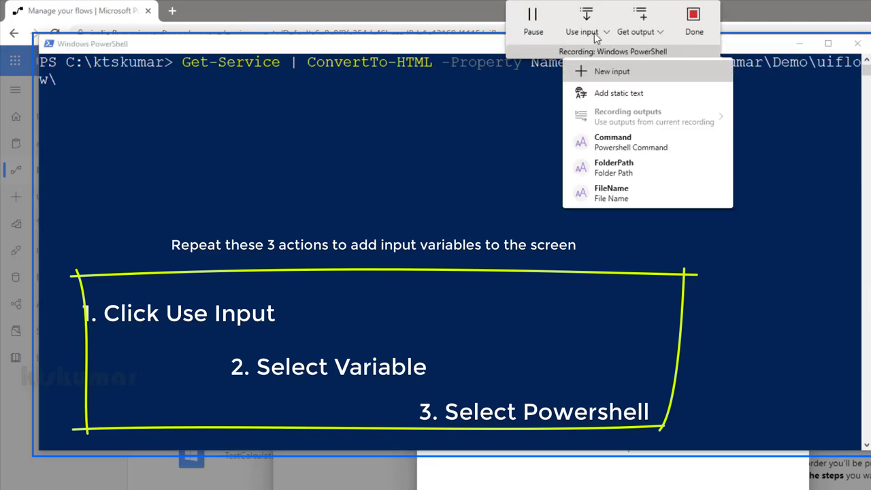
{"action": "left_click", "coordinate": [621, 193]}
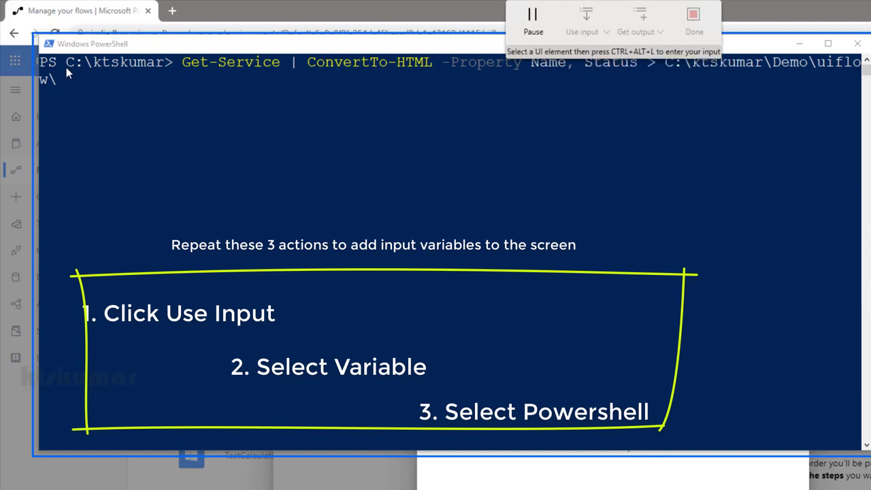
{"action": "left_click", "coordinate": [64, 84]}
{"action": "key", "text": "ctrl+alt+l"}
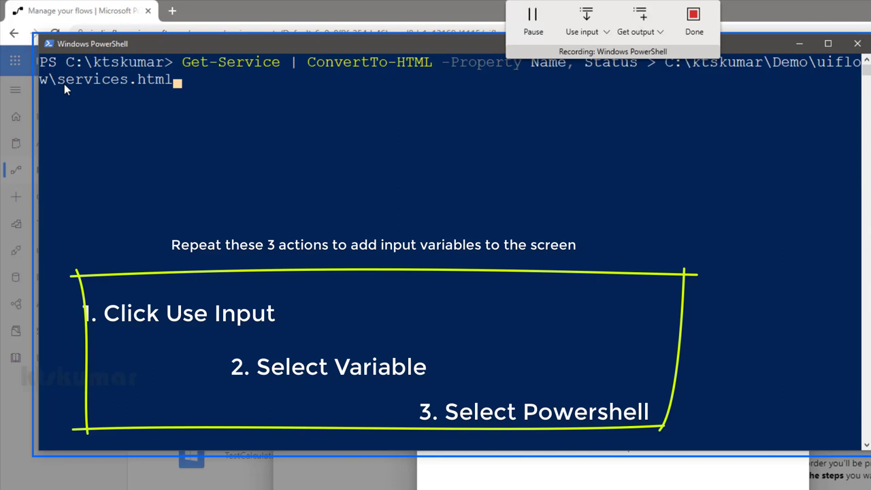
Step: Run the export command, then type 'start msedge' at the prompt
{"action": "key", "text": "Return"}
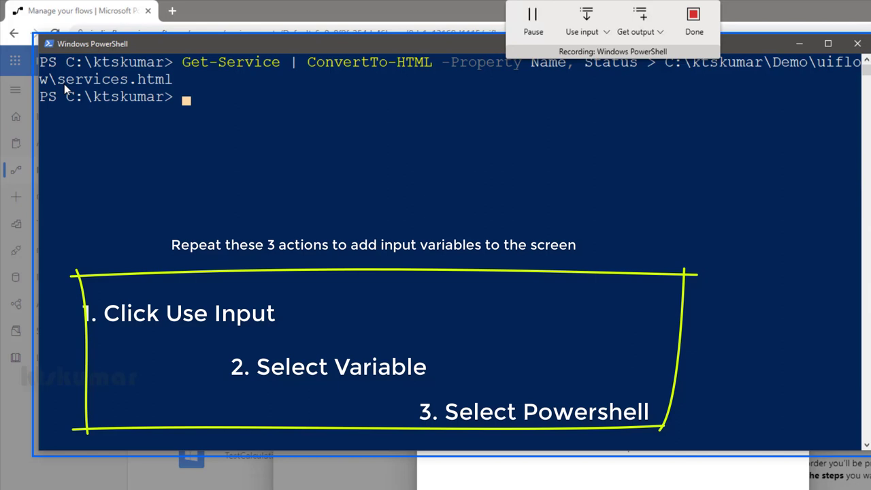
{"action": "type", "text": "start"}
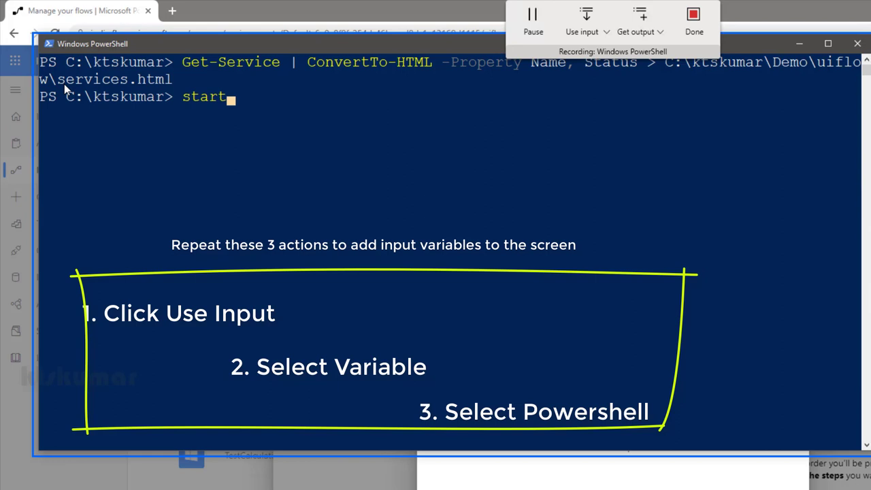
{"action": "type", "text": " msge"}
{"action": "key", "text": "BackSpace"}
{"action": "key", "text": "BackSpace"}
{"action": "type", "text": "edge"}
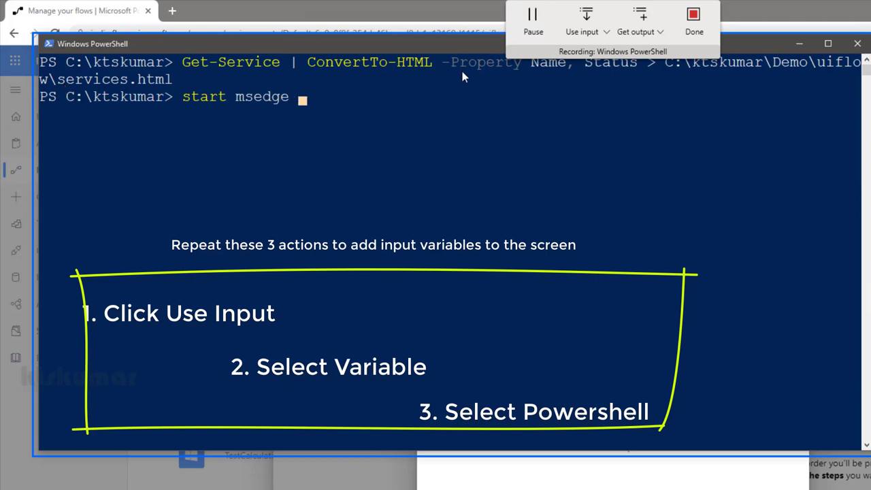
Step: Append the FolderPath and FileName inputs and run it to open services.html in Edge
{"action": "left_click", "coordinate": [589, 31]}
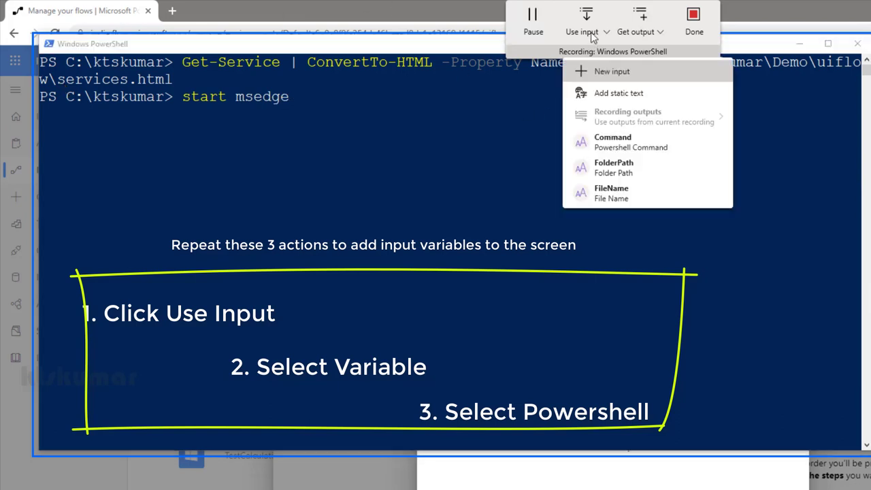
{"action": "left_click", "coordinate": [619, 175]}
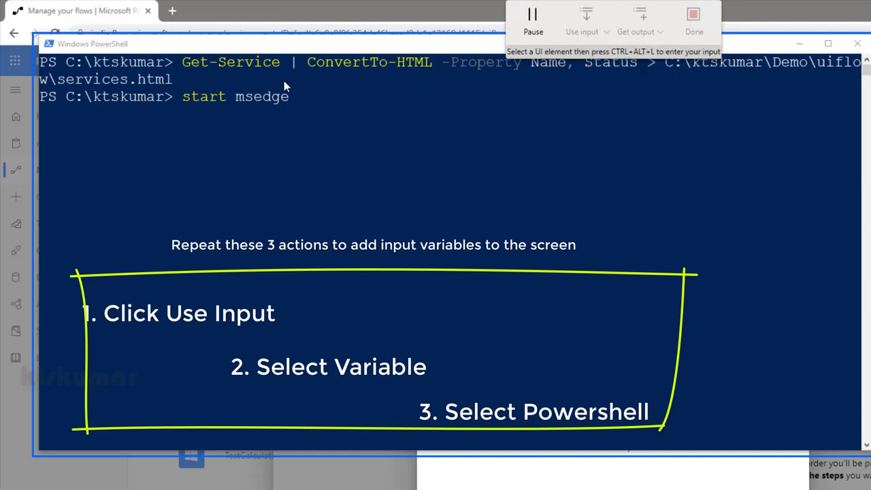
{"action": "left_click", "coordinate": [317, 105]}
{"action": "key", "text": "ctrl+alt+l"}
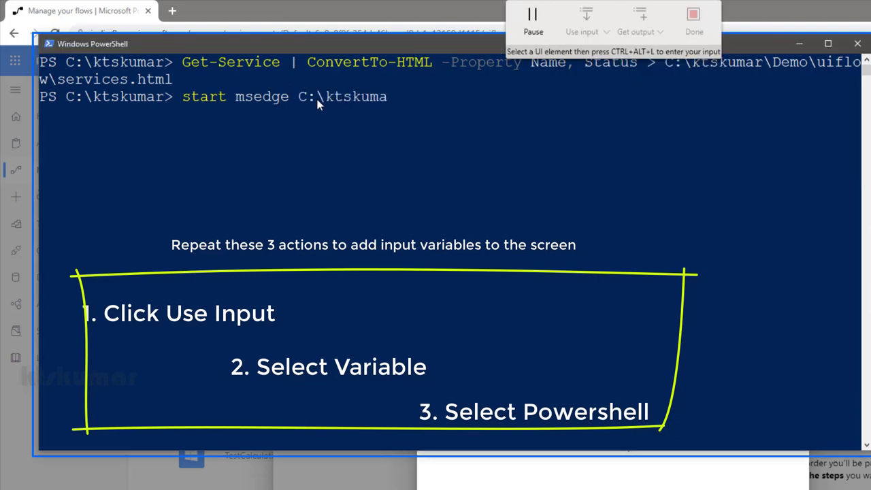
{"action": "left_click", "coordinate": [585, 32]}
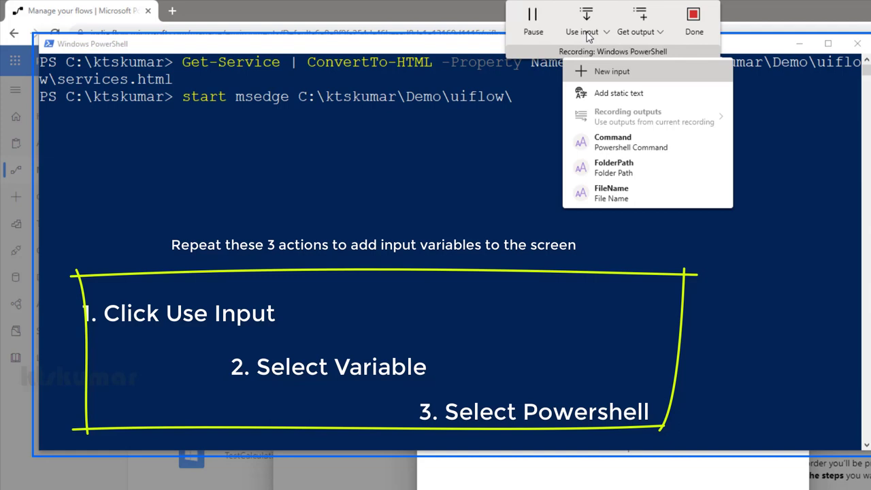
{"action": "left_click", "coordinate": [630, 198]}
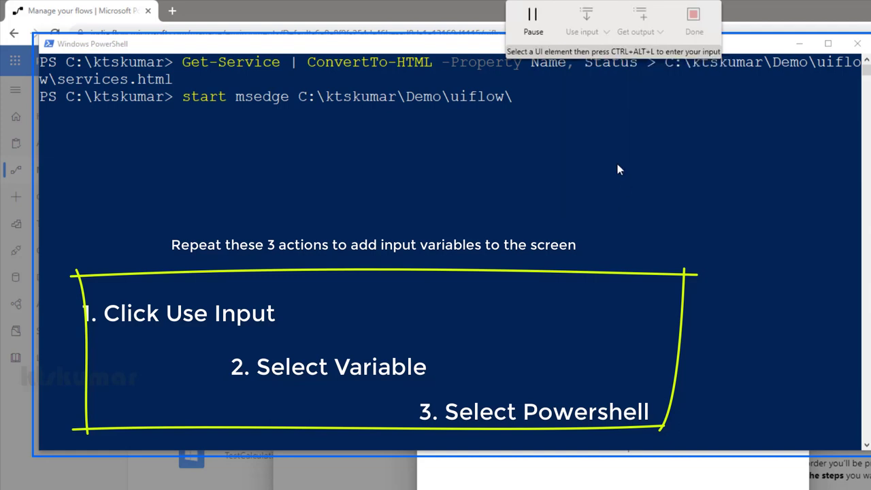
{"action": "left_click", "coordinate": [526, 100]}
{"action": "key", "text": "ctrl+alt+l"}
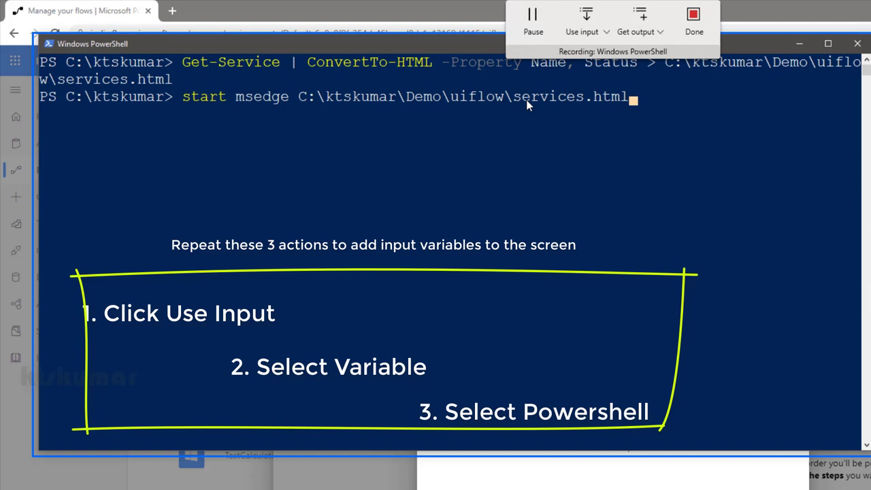
{"action": "key", "text": "Return"}
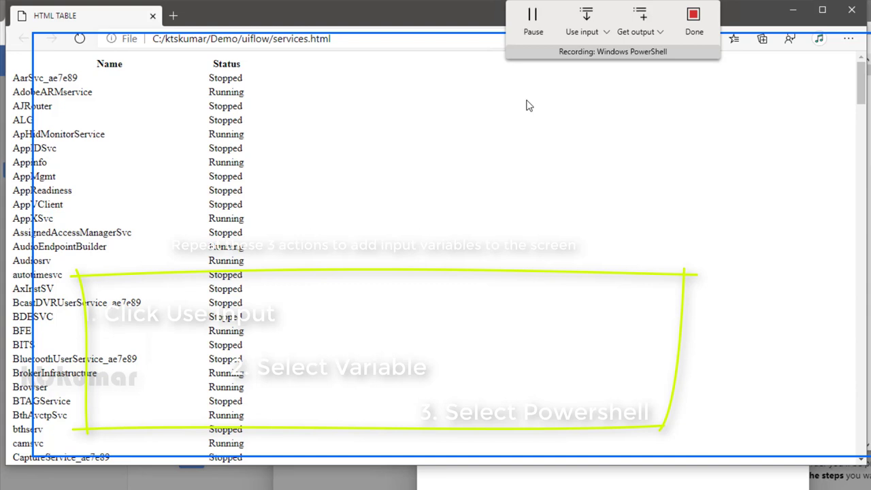
Step: Stop the recording and review the recorded Windows PowerShell script step
{"action": "left_click", "coordinate": [694, 20]}
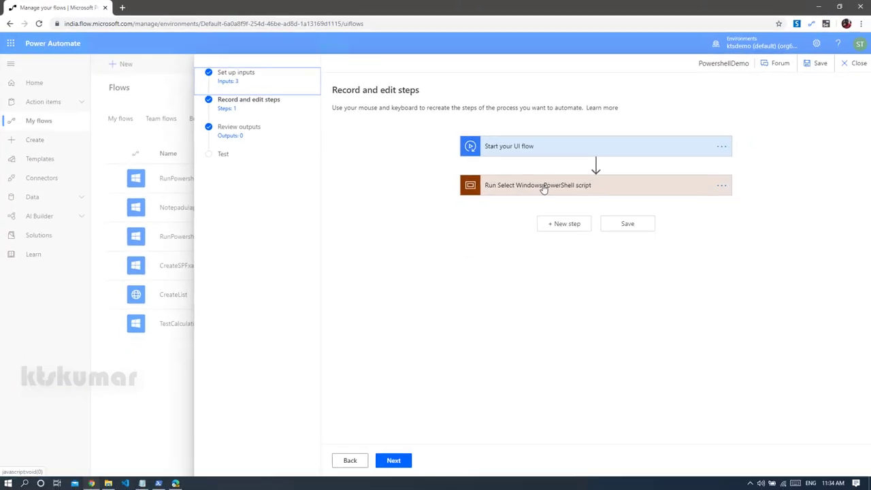
{"action": "left_click", "coordinate": [543, 187]}
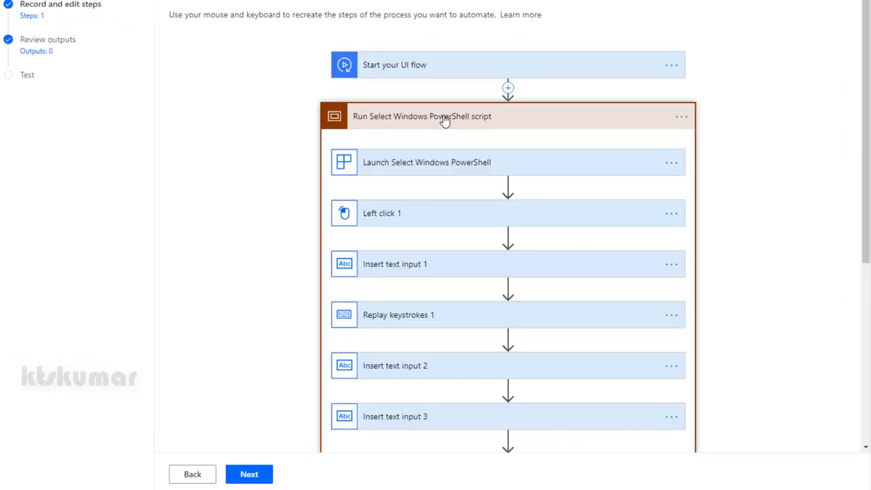
{"action": "scroll", "coordinate": [553, 197], "scroll_direction": "down", "scroll_amount": 4}
{"action": "scroll", "coordinate": [554, 213], "scroll_direction": "up", "scroll_amount": 4}
{"action": "scroll", "coordinate": [496, 225], "scroll_direction": "down", "scroll_amount": 2}
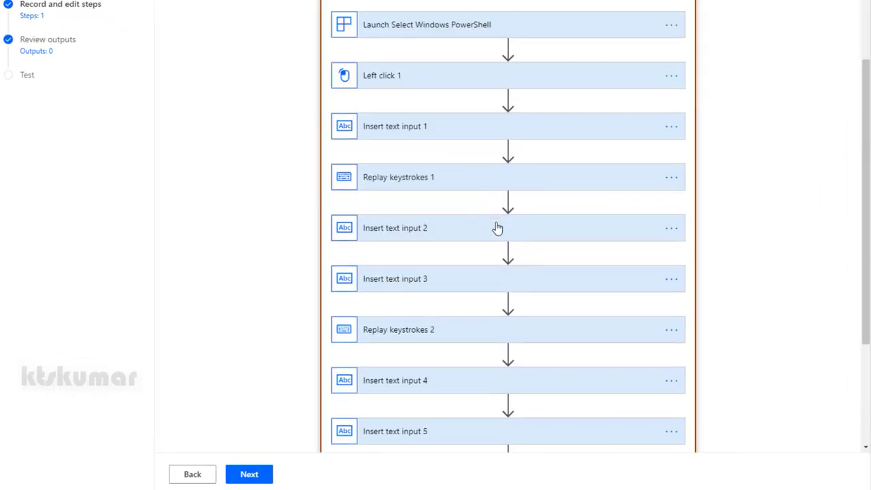
{"action": "scroll", "coordinate": [490, 282], "scroll_direction": "up", "scroll_amount": 2}
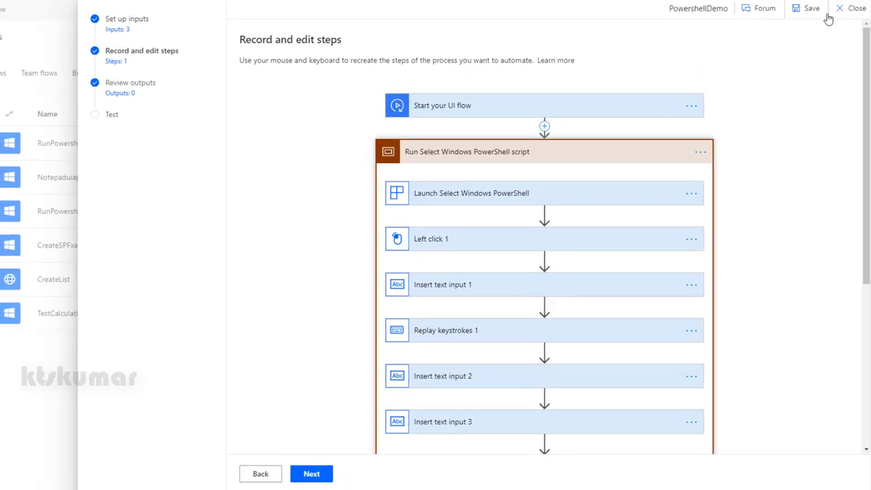
Step: Save the flow, confirm services.html exists in the uiflow folder, and collapse the step
{"action": "left_click", "coordinate": [811, 10]}
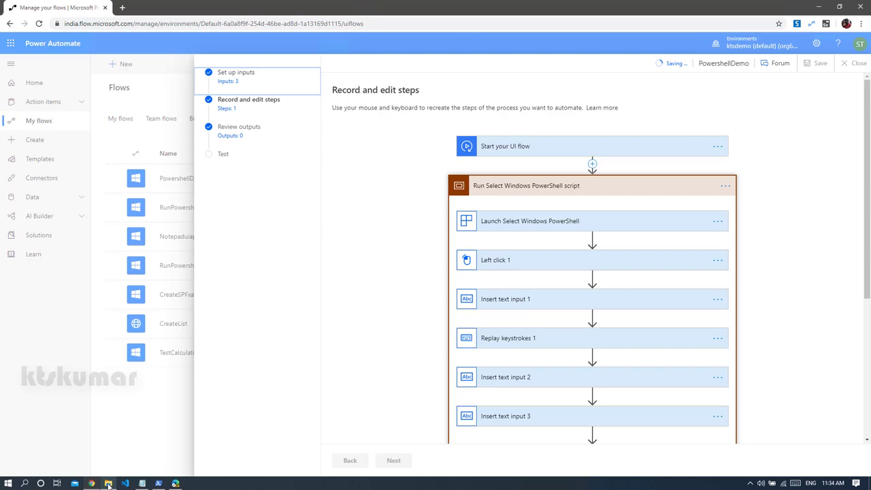
{"action": "left_click", "coordinate": [109, 484]}
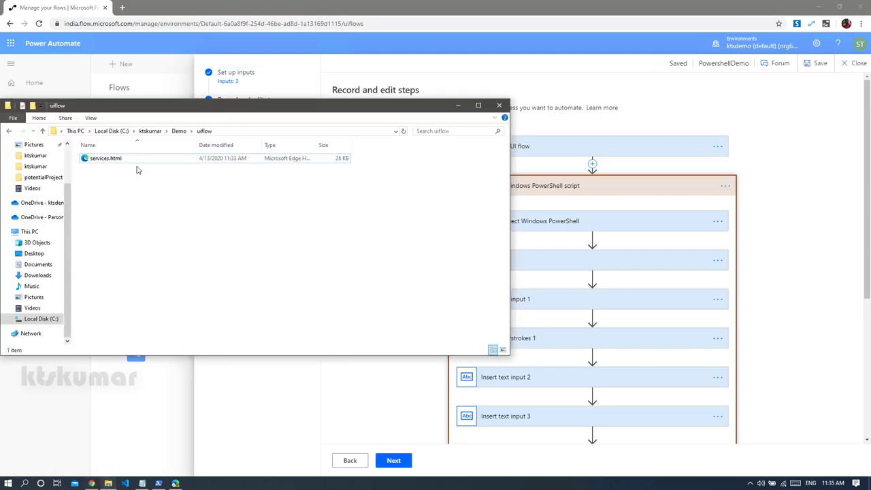
{"action": "left_click", "coordinate": [458, 108]}
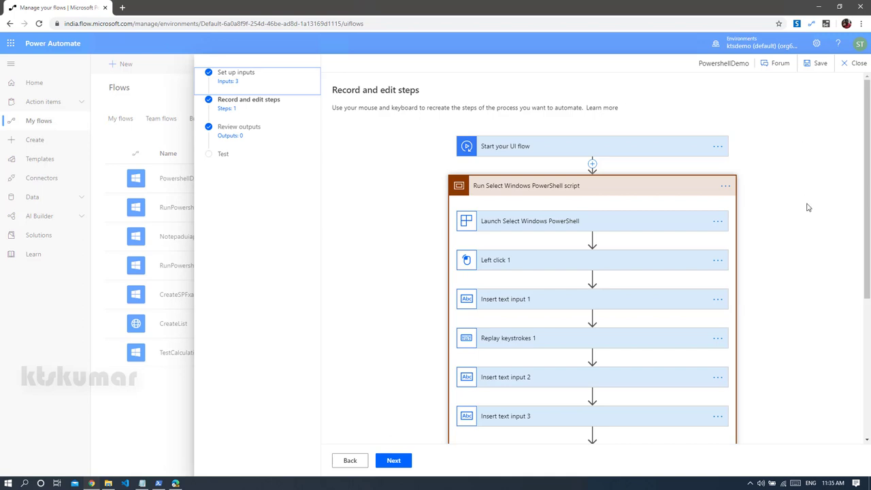
{"action": "left_click", "coordinate": [649, 188]}
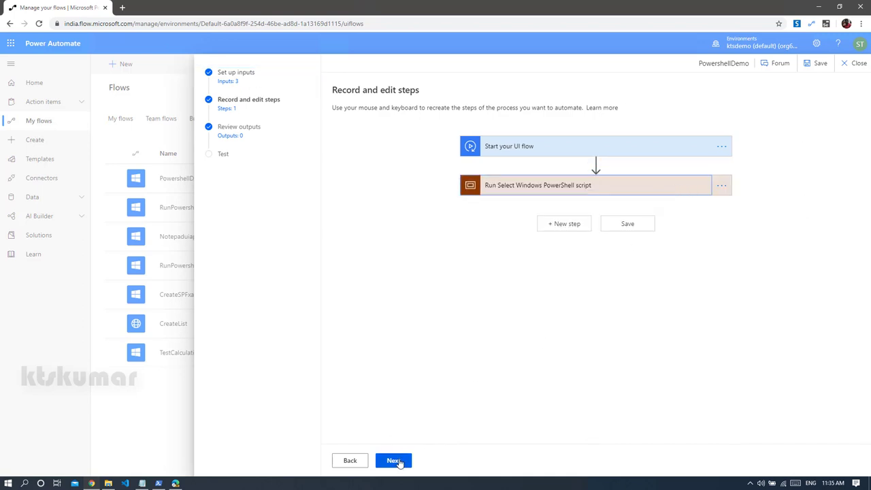
Step: Advance to the test stage, check the FolderPath test value, then return to recorded steps
{"action": "left_click", "coordinate": [394, 461]}
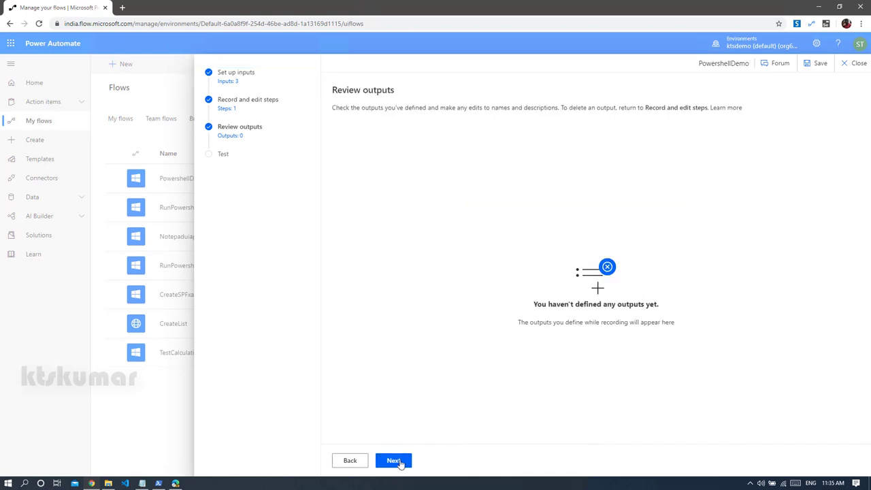
{"action": "left_click", "coordinate": [399, 462]}
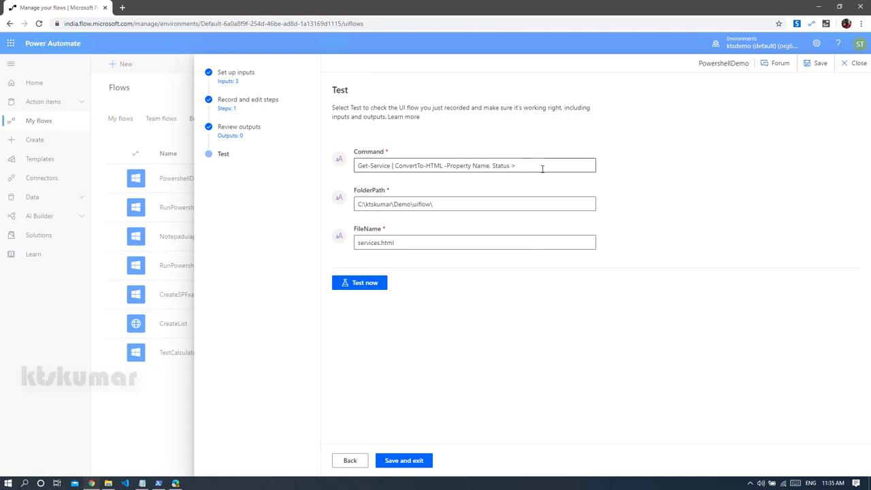
{"action": "left_click", "coordinate": [506, 203]}
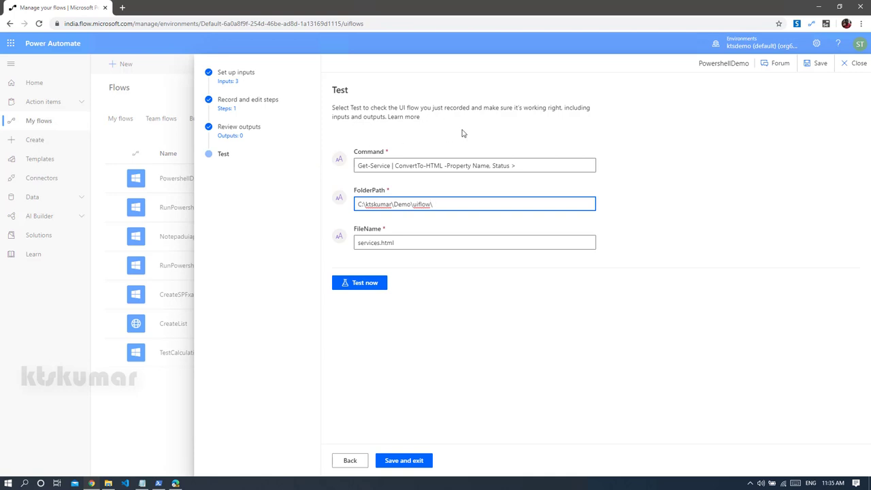
{"action": "left_click", "coordinate": [244, 103]}
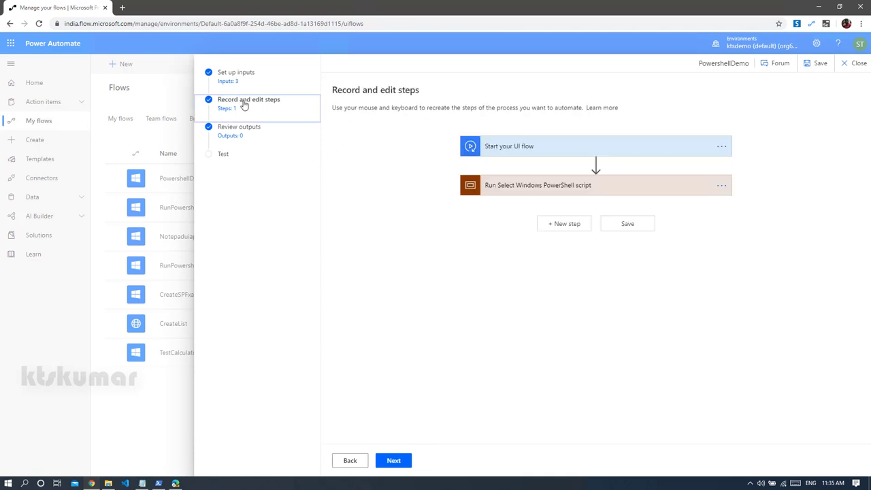
Step: Replace the launch action's conhost.exe application path with the PowerShell executable path
{"action": "left_click", "coordinate": [414, 171]}
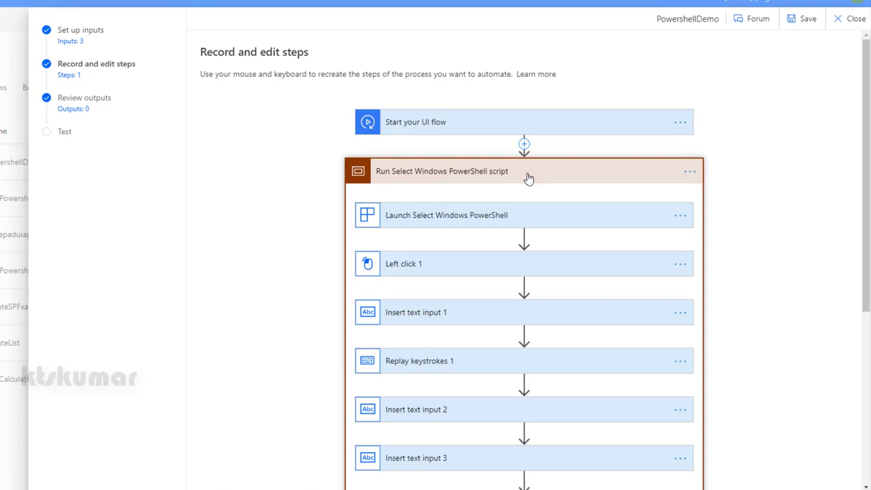
{"action": "left_click", "coordinate": [418, 218]}
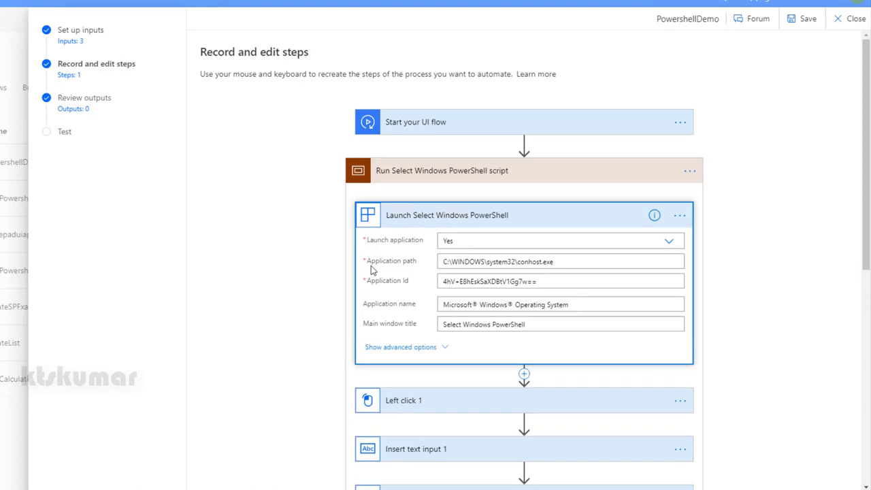
{"action": "double_click", "coordinate": [566, 266]}
{"action": "left_click_drag", "start_coordinate": [500, 263], "coordinate": [436, 266]}
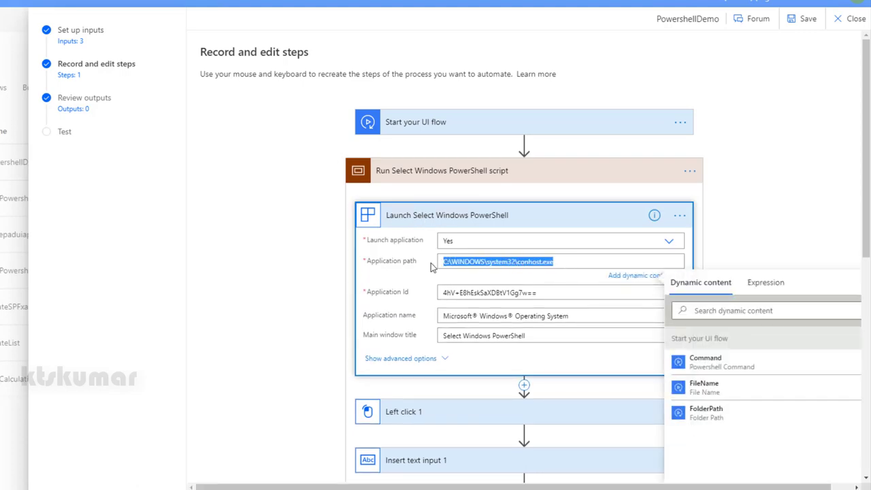
{"action": "left_click", "coordinate": [564, 263]}
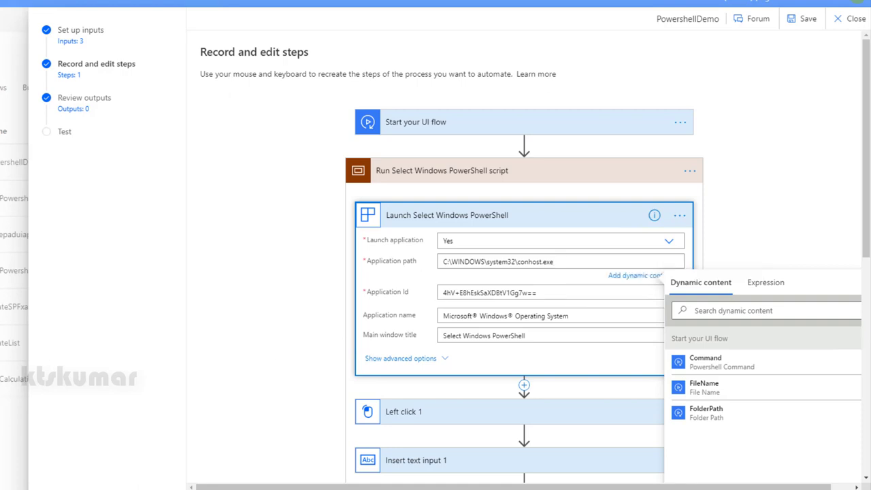
{"action": "key", "text": "ctrl+a"}
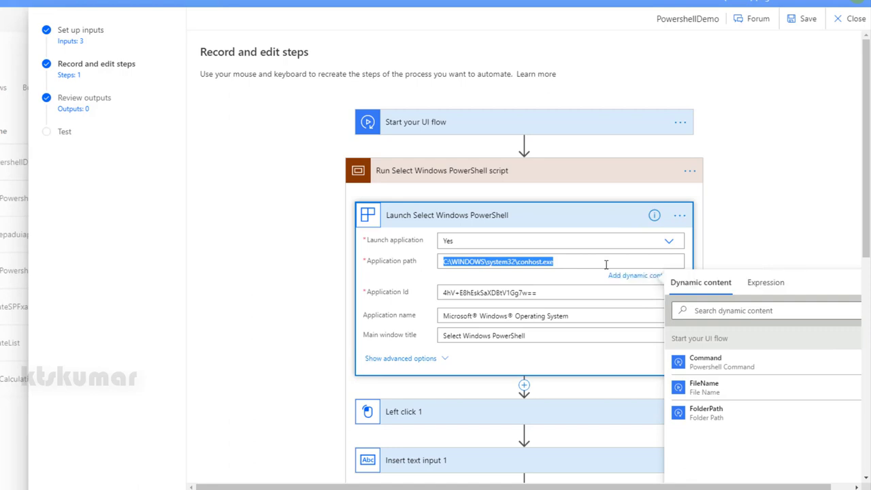
{"action": "type", "text": "C:\\WINDOWS\\system32\\WindowsPowerShell\\v1.0\\powershell.exe"}
Step: Save the flow and continue to the Review outputs stage
{"action": "left_click", "coordinate": [751, 241]}
{"action": "left_click", "coordinate": [808, 18]}
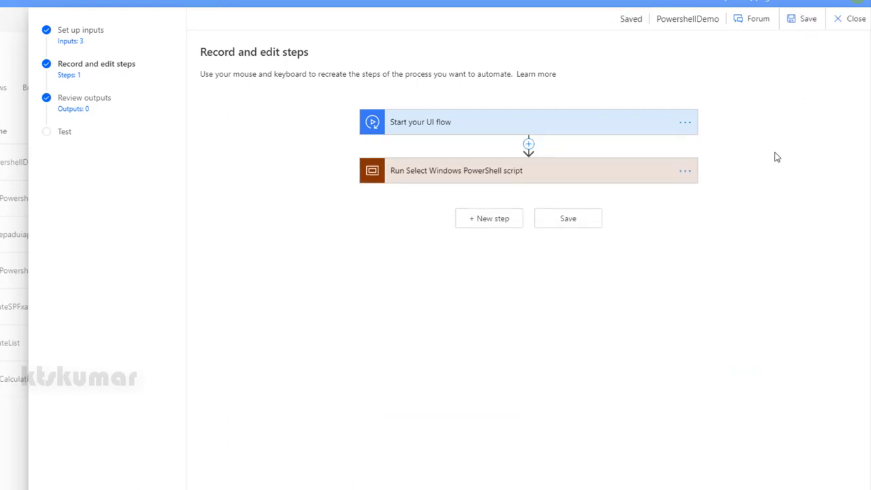
{"action": "left_click", "coordinate": [342, 482]}
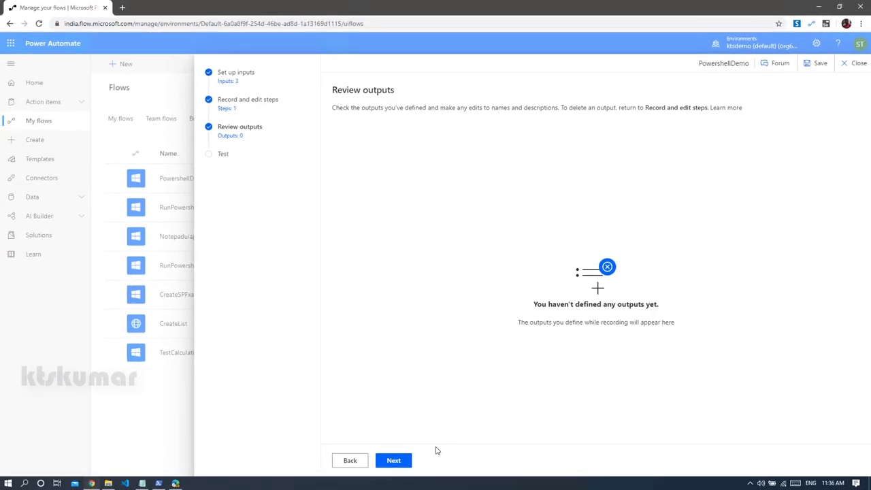
Step: In the Test stage, set the FileName input to services1.html and start the test run
{"action": "left_click", "coordinate": [394, 461]}
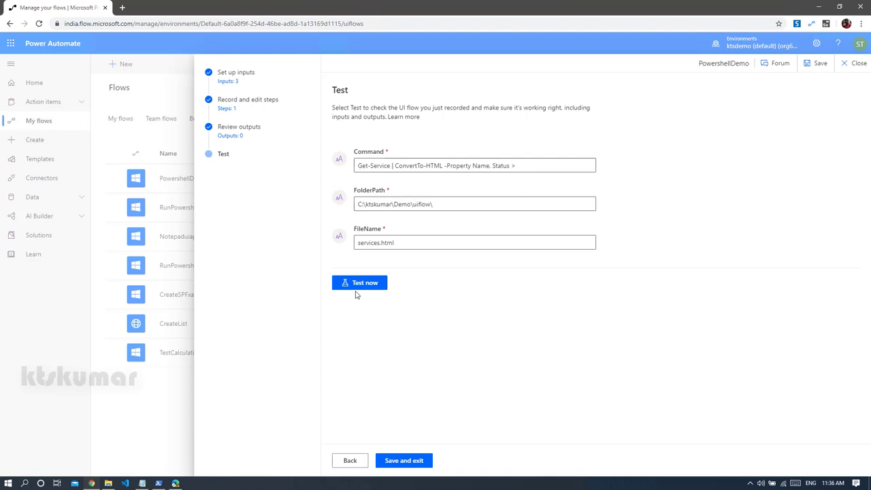
{"action": "left_click", "coordinate": [393, 242]}
{"action": "key", "text": "Left"}
{"action": "key", "text": "Left"}
{"action": "key", "text": "Left"}
{"action": "key", "text": "Left"}
{"action": "key", "text": "Left"}
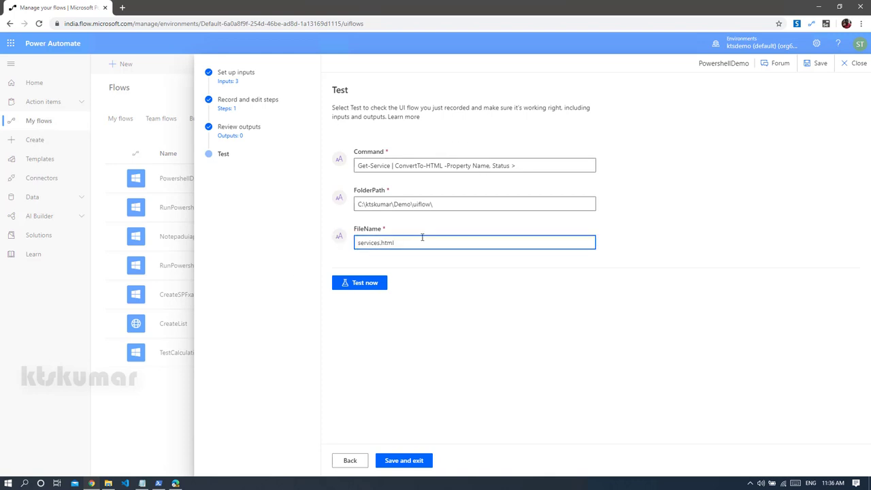
{"action": "type", "text": "1"}
{"action": "left_click", "coordinate": [431, 298]}
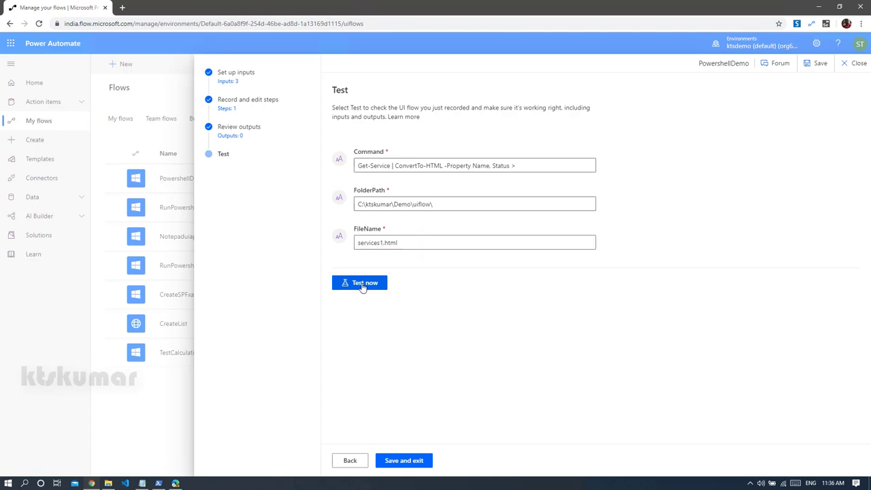
{"action": "left_click", "coordinate": [363, 284]}
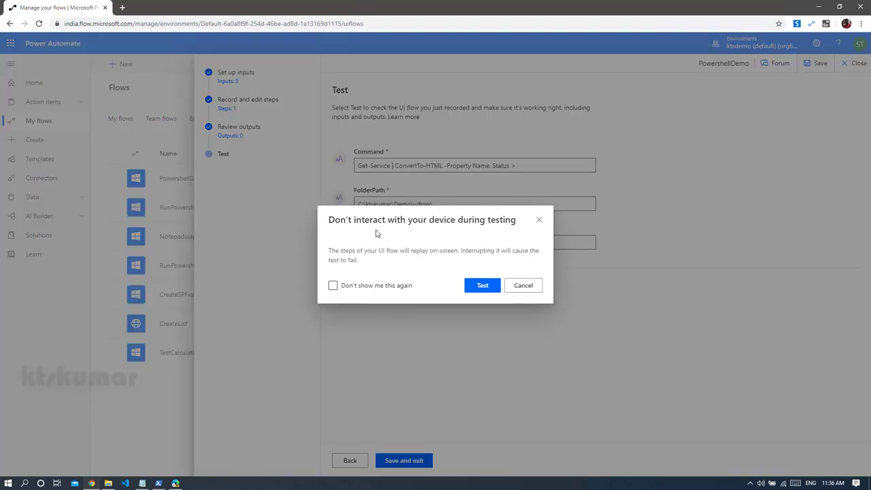
Step: Run the test so PowerShell exports service Name and Status to services1.html and opens it in Edge
{"action": "left_click", "coordinate": [486, 290]}
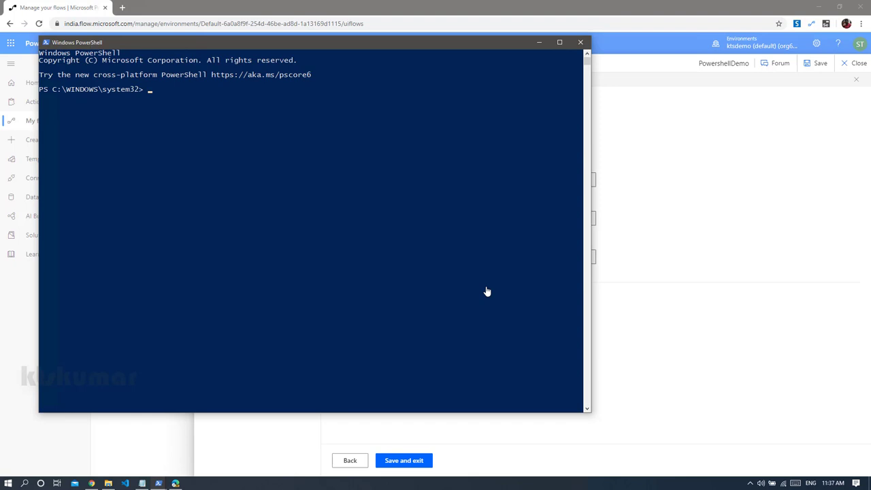
{"action": "left_click", "coordinate": [313, 226]}
{"action": "type", "text": "Get-Service | ConvertTo-HTML -P"}
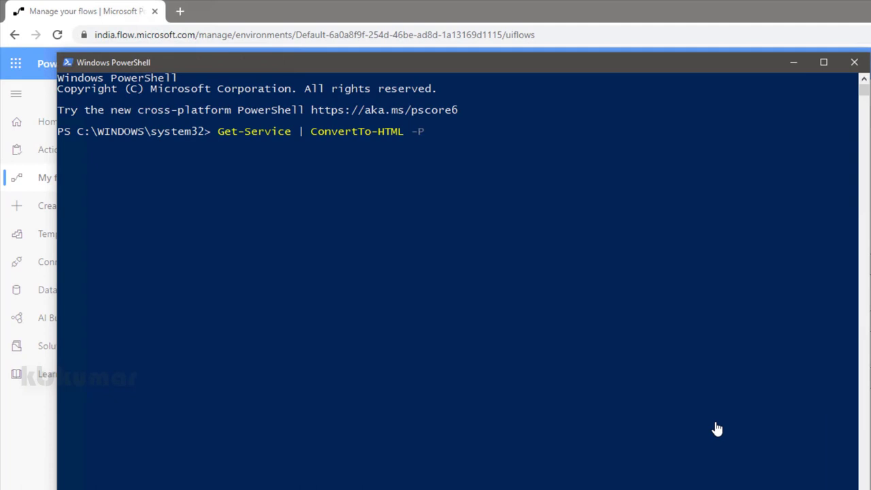
{"action": "type", "text": "roperty Name, Status >"}
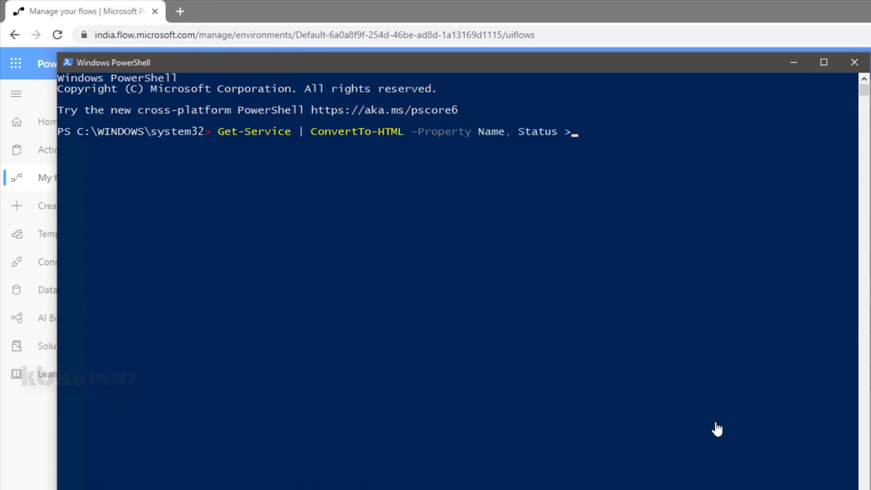
{"action": "type", "text": " C:\\ktskumar\\Demo\\uiflow\\"}
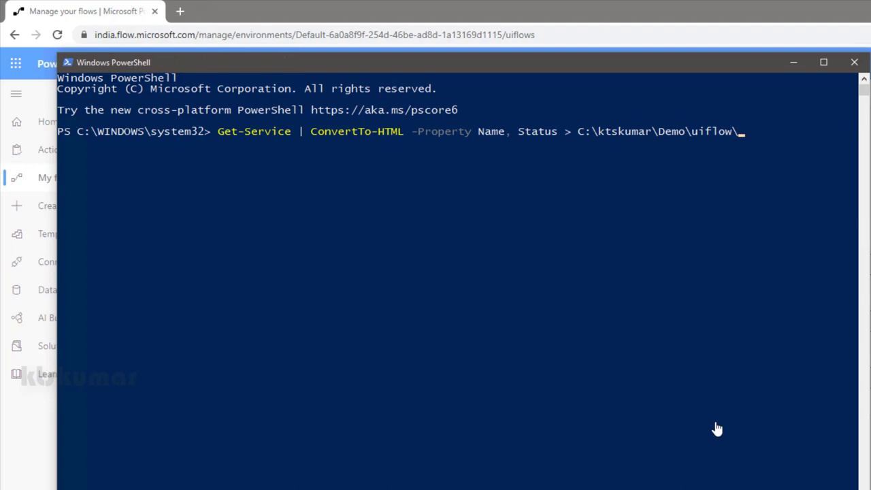
{"action": "type", "text": "services1.html"}
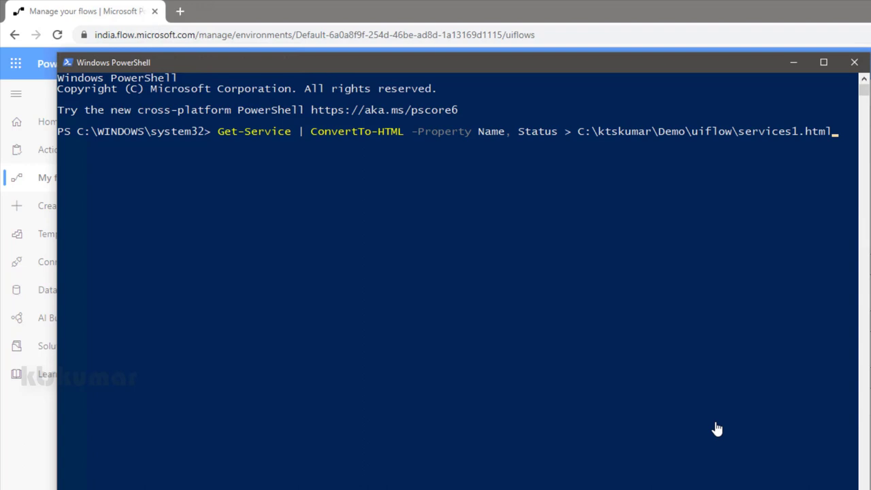
{"action": "key", "text": "Return"}
{"action": "type", "text": "start msedge C:\\kt"}
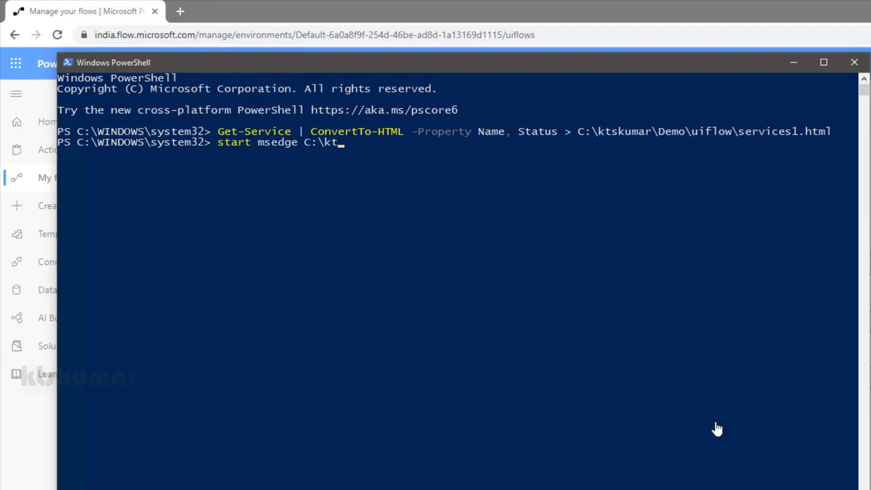
{"action": "type", "text": "skumar\\Demo\\uiflow\\services1.htm"}
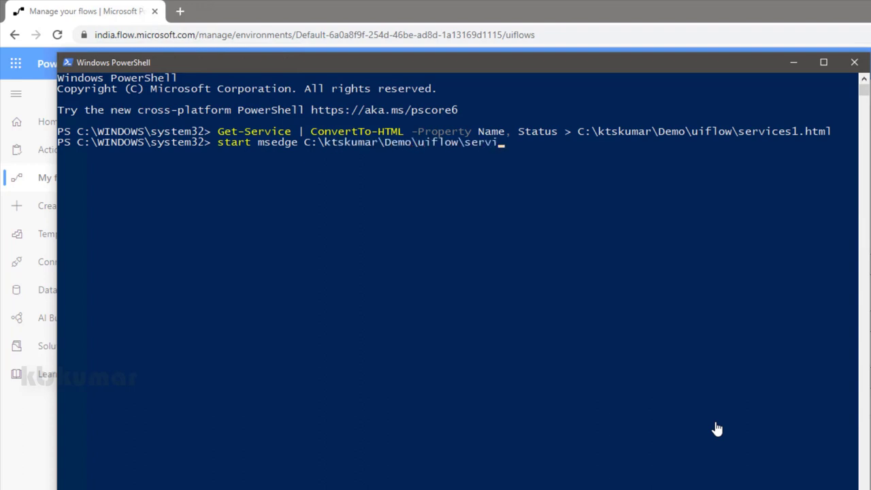
{"action": "type", "text": "l"}
{"action": "key", "text": "Return"}
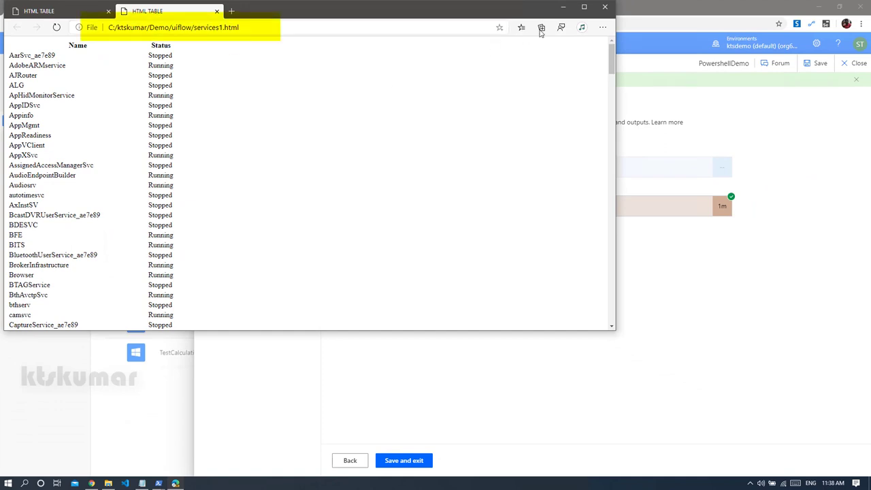
Step: Confirm every 'Run Select Windows PowerShell script' action succeeded, then save and exit the flow
{"action": "left_click", "coordinate": [564, 8]}
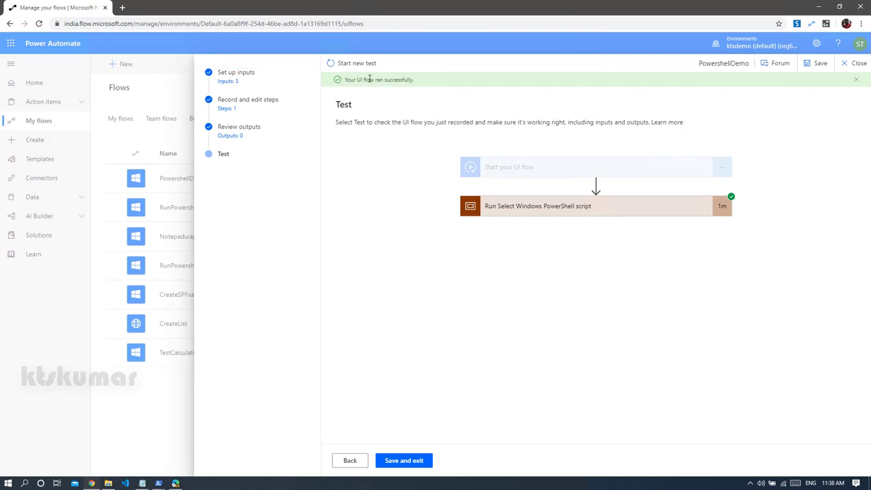
{"action": "left_click_drag", "start_coordinate": [403, 80], "coordinate": [443, 83]}
{"action": "left_click", "coordinate": [565, 206]}
{"action": "scroll", "coordinate": [657, 287], "scroll_direction": "down", "scroll_amount": 3}
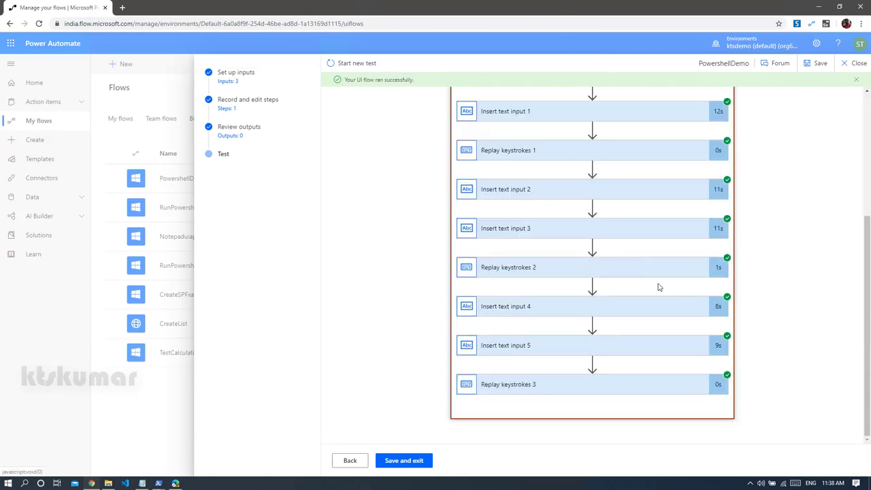
{"action": "scroll", "coordinate": [662, 347], "scroll_direction": "up", "scroll_amount": 3}
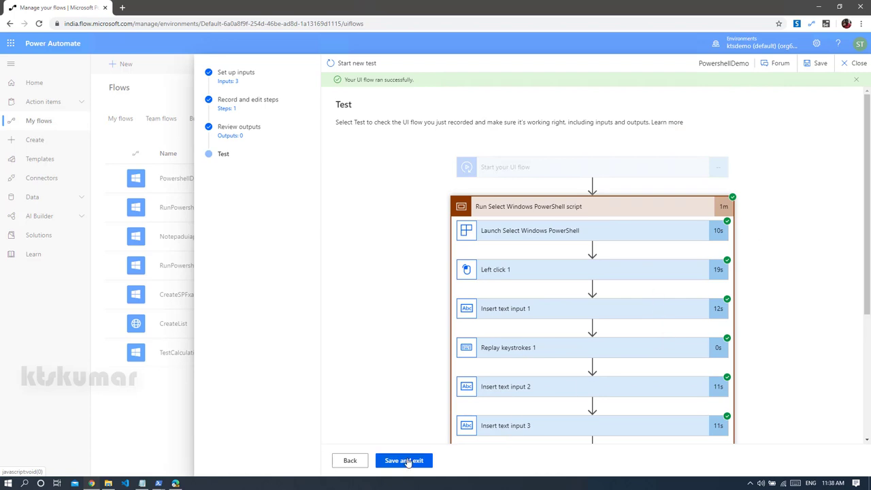
{"action": "left_click", "coordinate": [404, 461]}
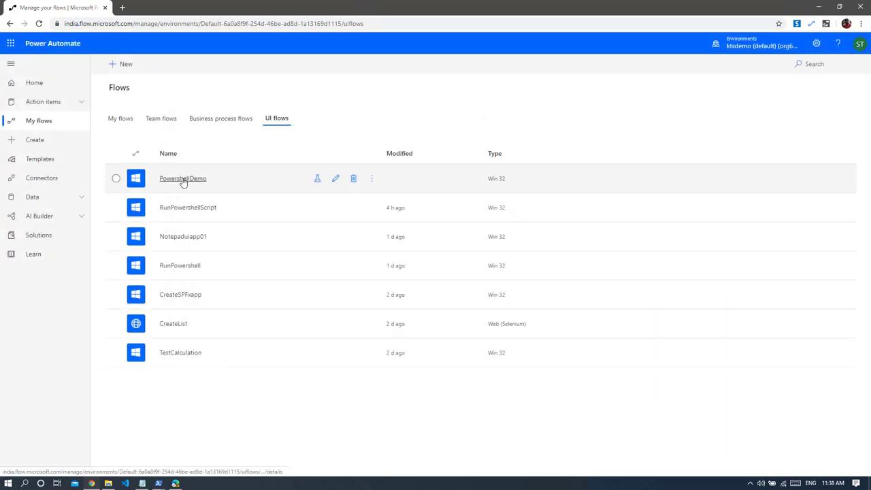